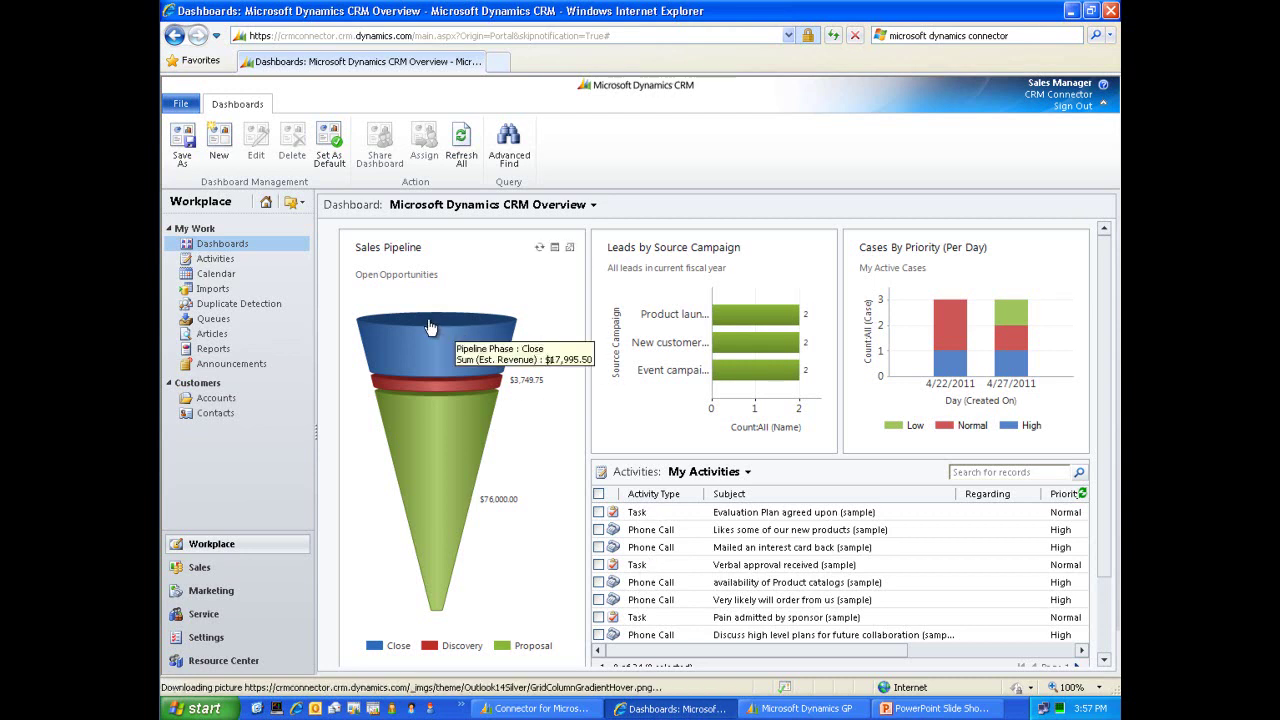
# Qualify the Aaronson International trade show lead into a new account, opening the created records.
pyautogui.click(203, 567)
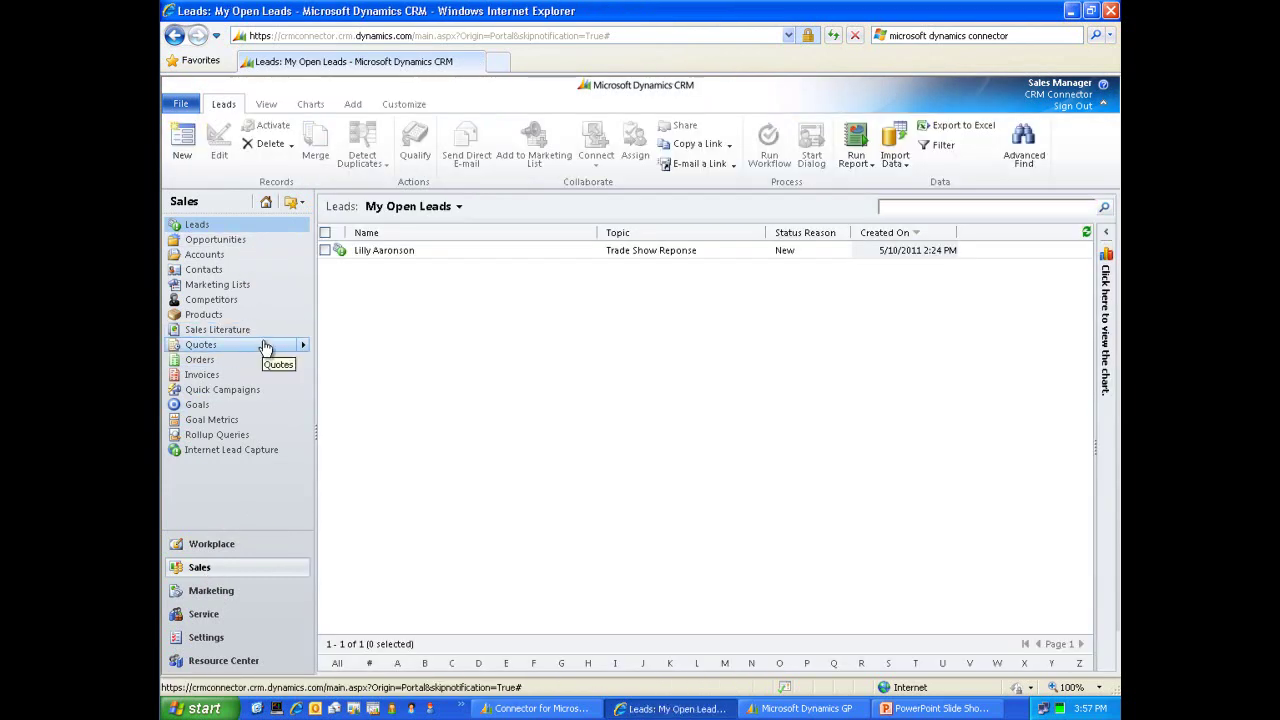
pyautogui.click(393, 252)
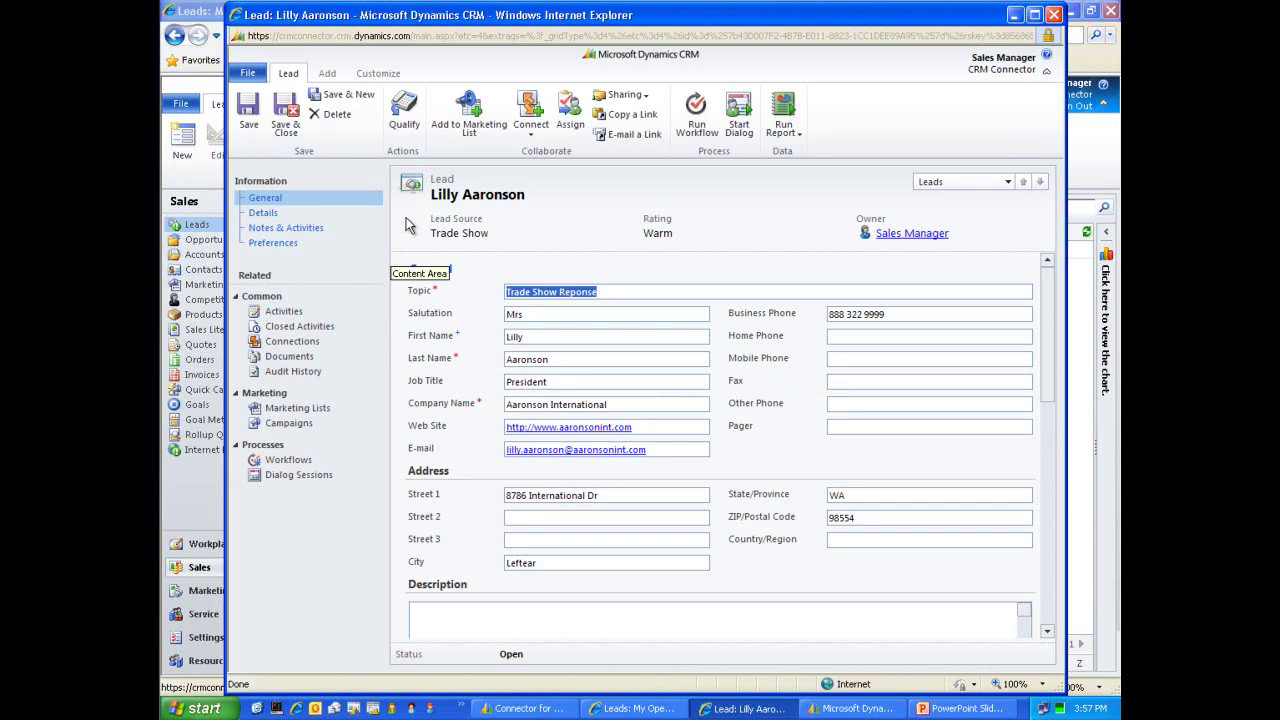
pyautogui.click(405, 122)
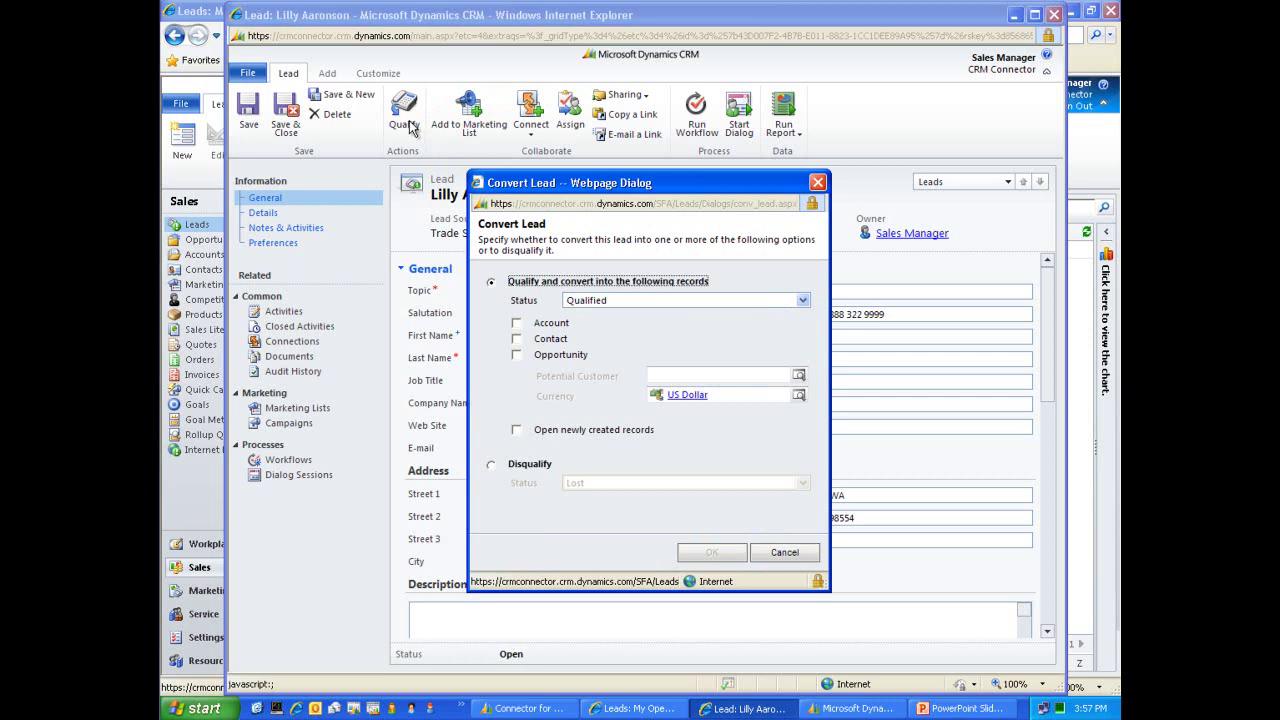
pyautogui.click(517, 324)
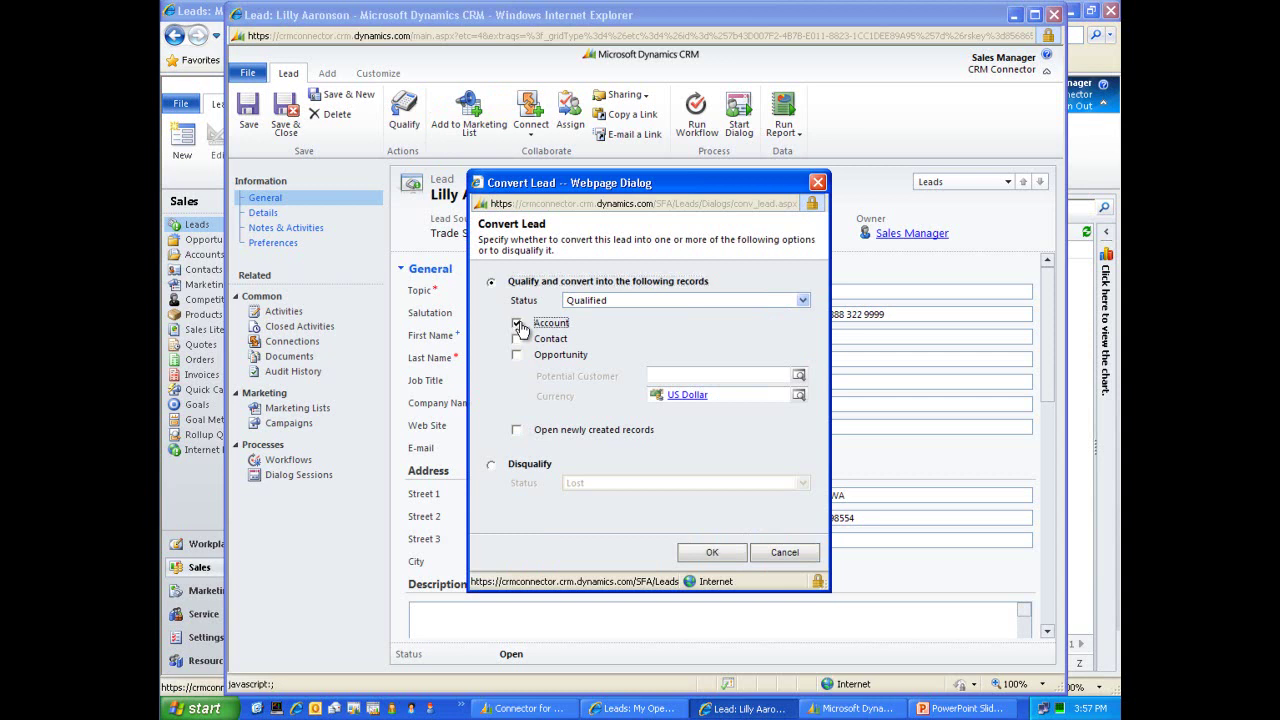
pyautogui.click(517, 431)
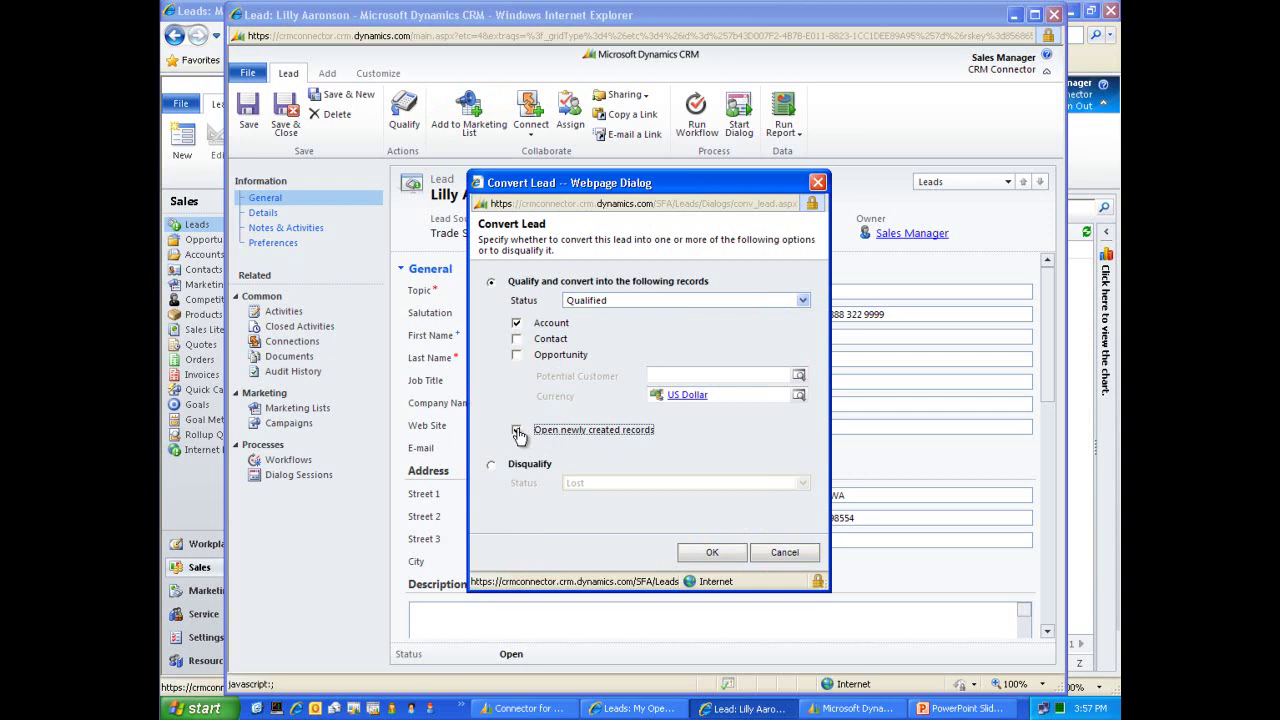
pyautogui.click(712, 554)
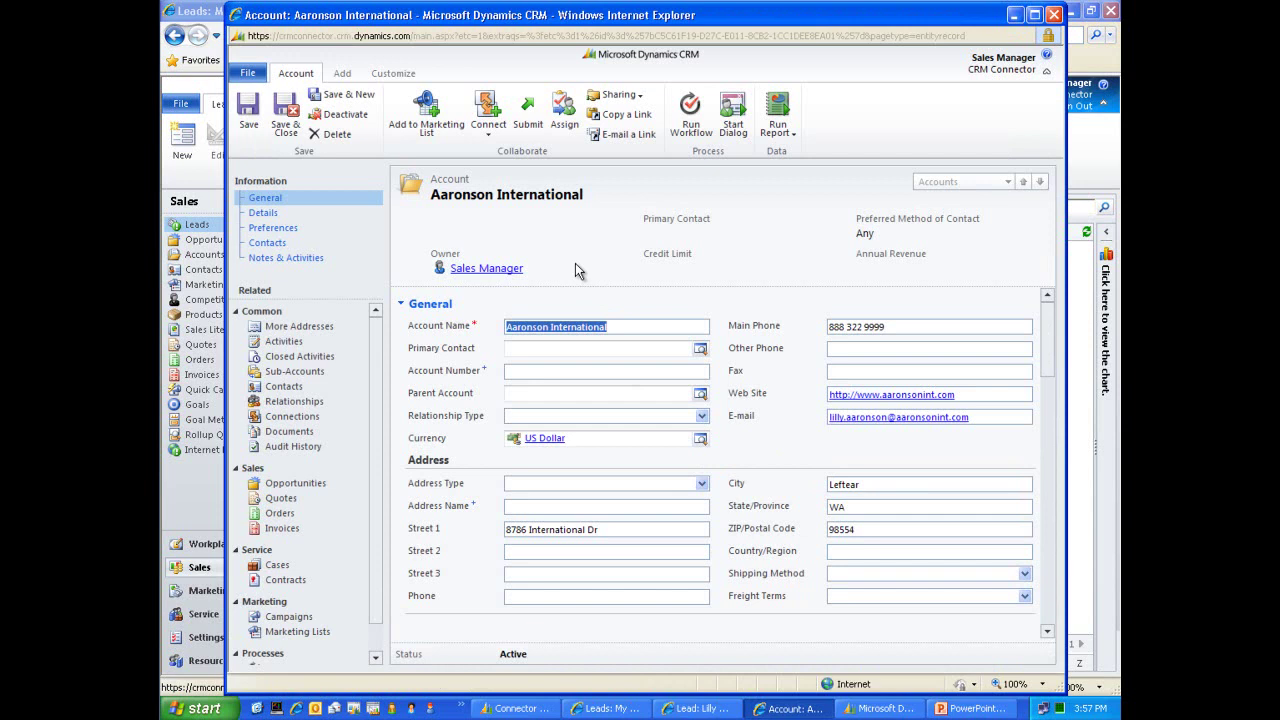
# Move past the account name field on the new Aaronson International account form.
pyautogui.press('Tab')
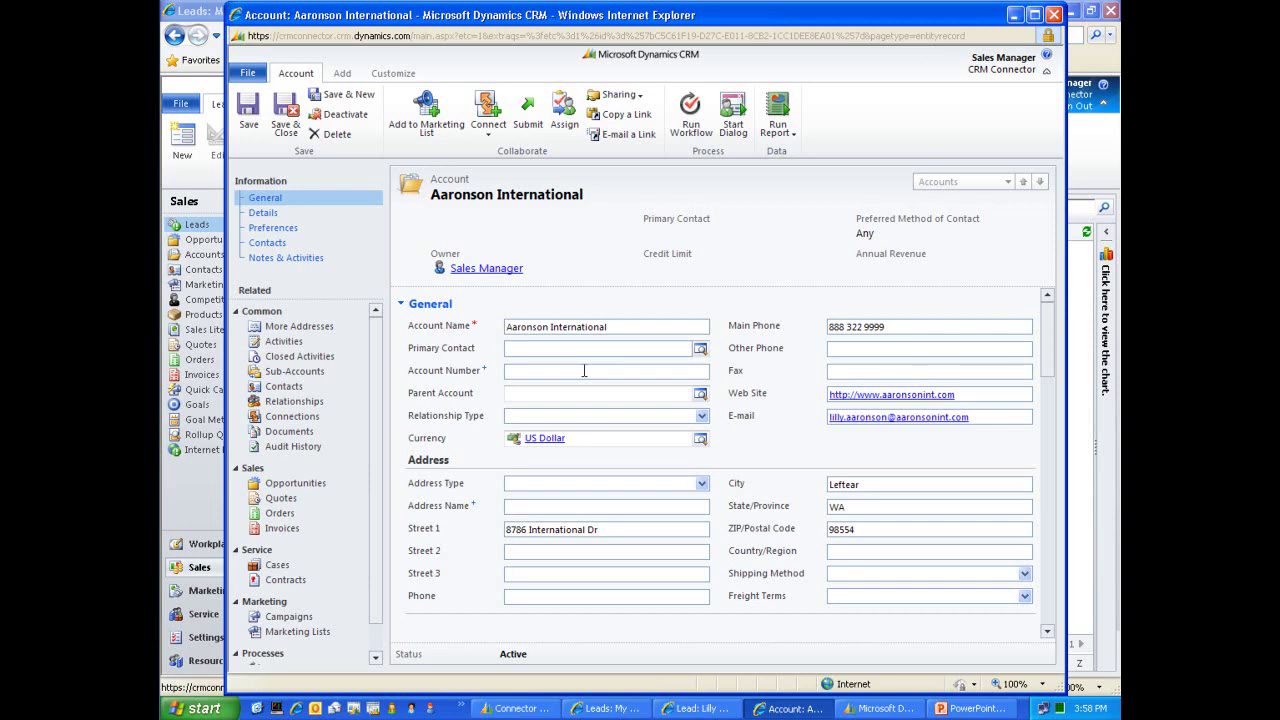
# Enter account number AARONS001, relationship type Customer, and a Primary address named 'Primary'.
pyautogui.click(584, 371)
pyautogui.write('AARONS001')
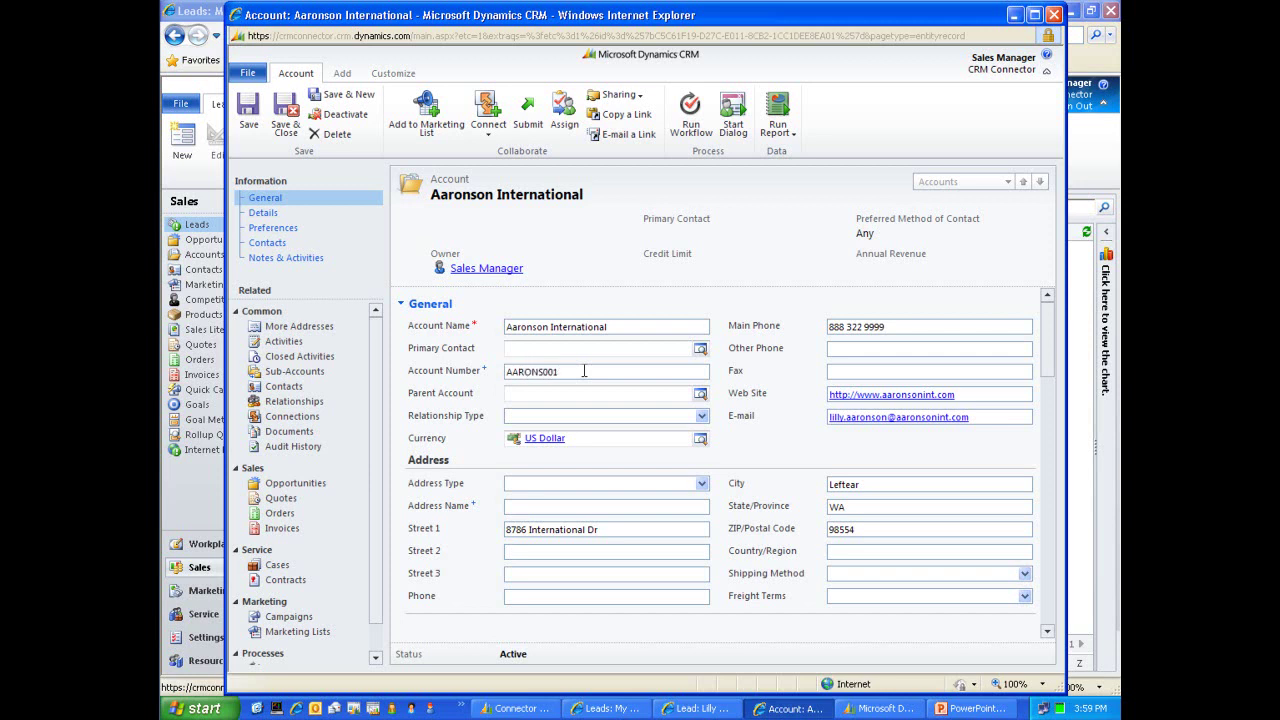
pyautogui.press('Tab')
pyautogui.press('Tab')
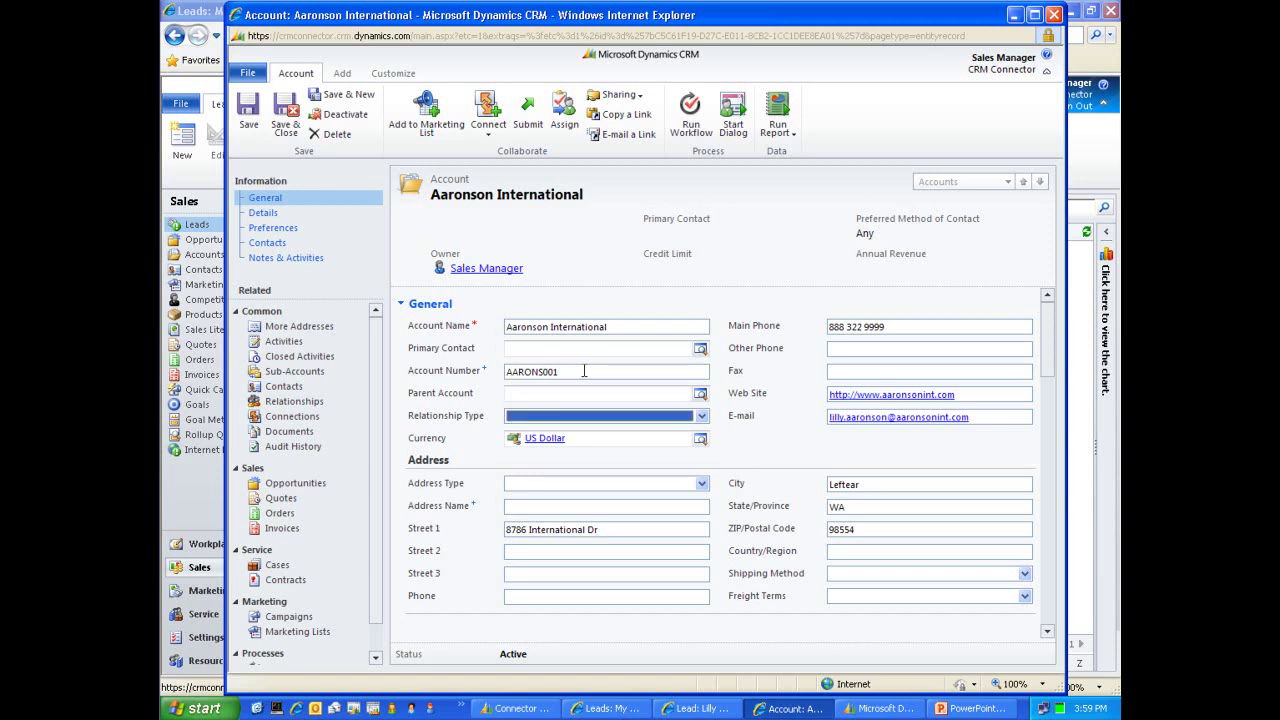
pyautogui.click(701, 416)
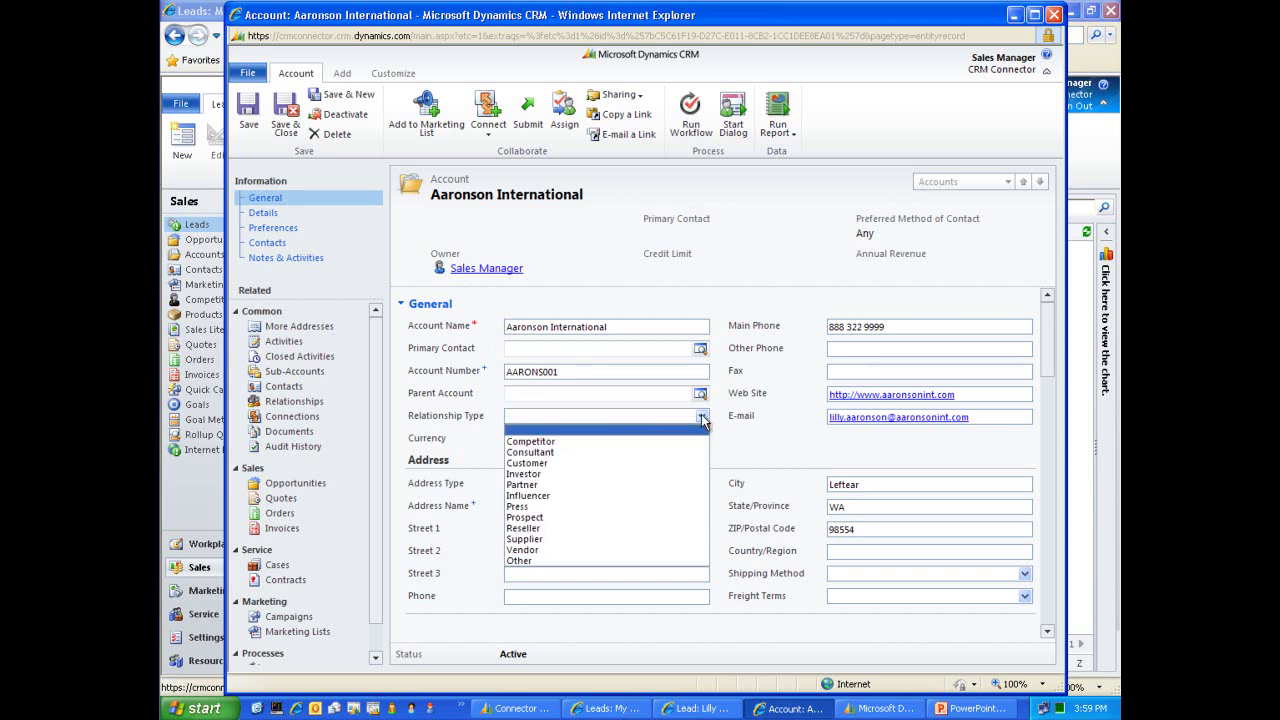
pyautogui.click(604, 466)
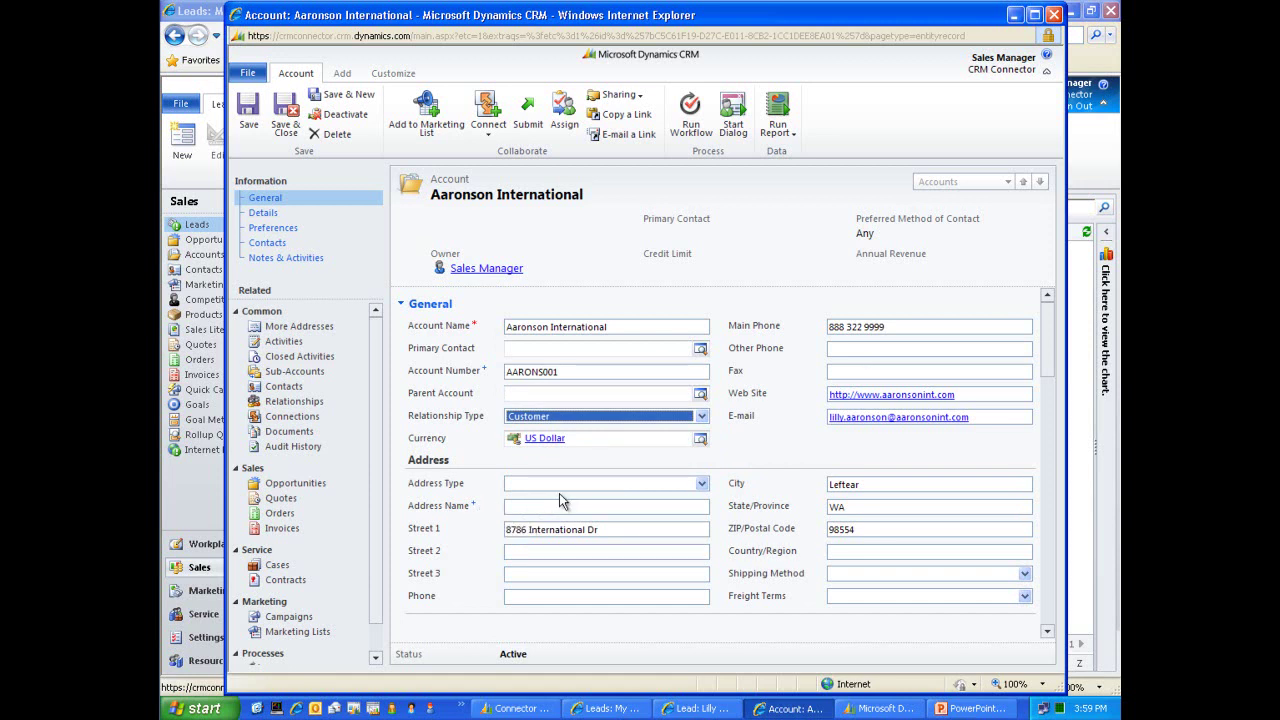
pyautogui.click(566, 486)
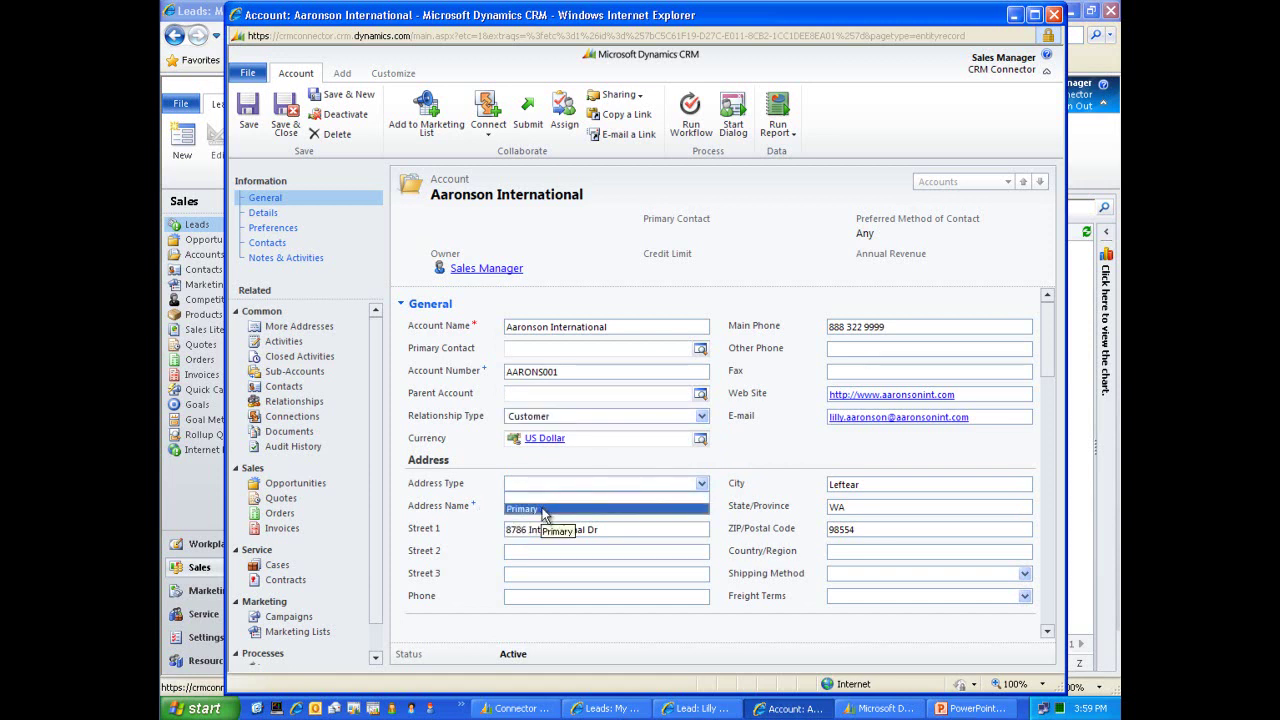
pyautogui.click(541, 508)
pyautogui.click(541, 506)
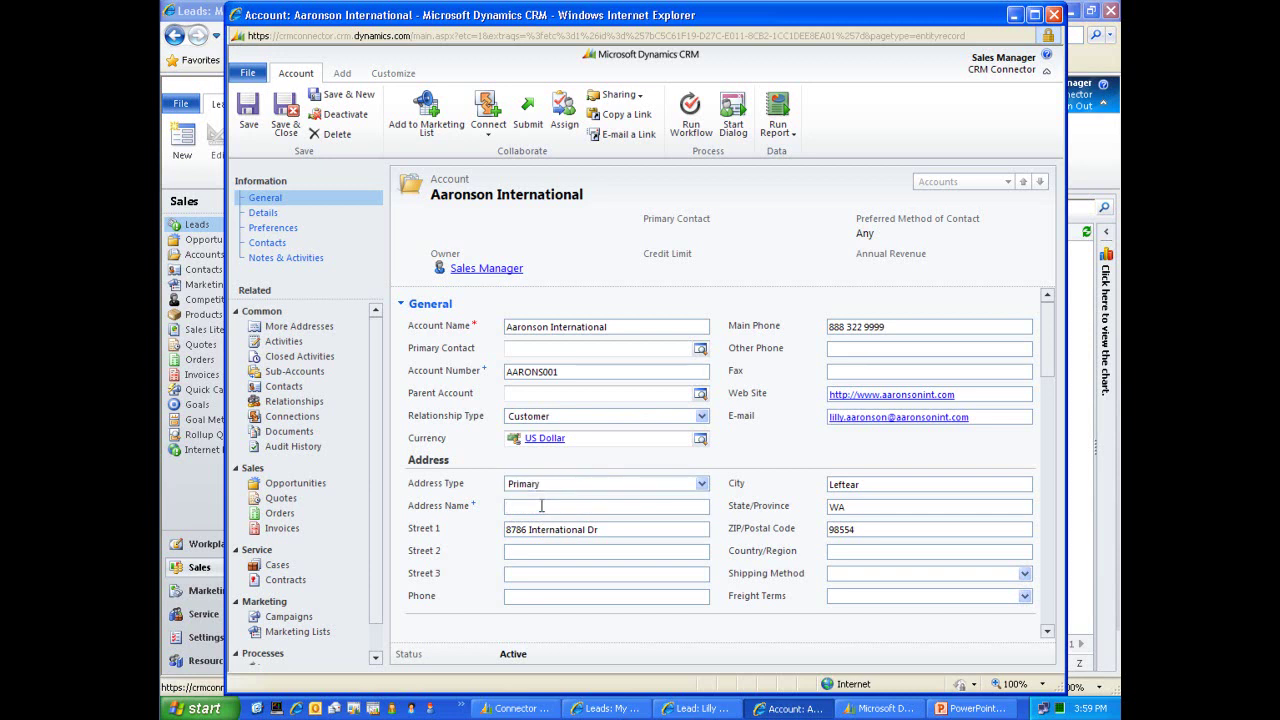
pyautogui.write('Primary')
pyautogui.press('Tab')
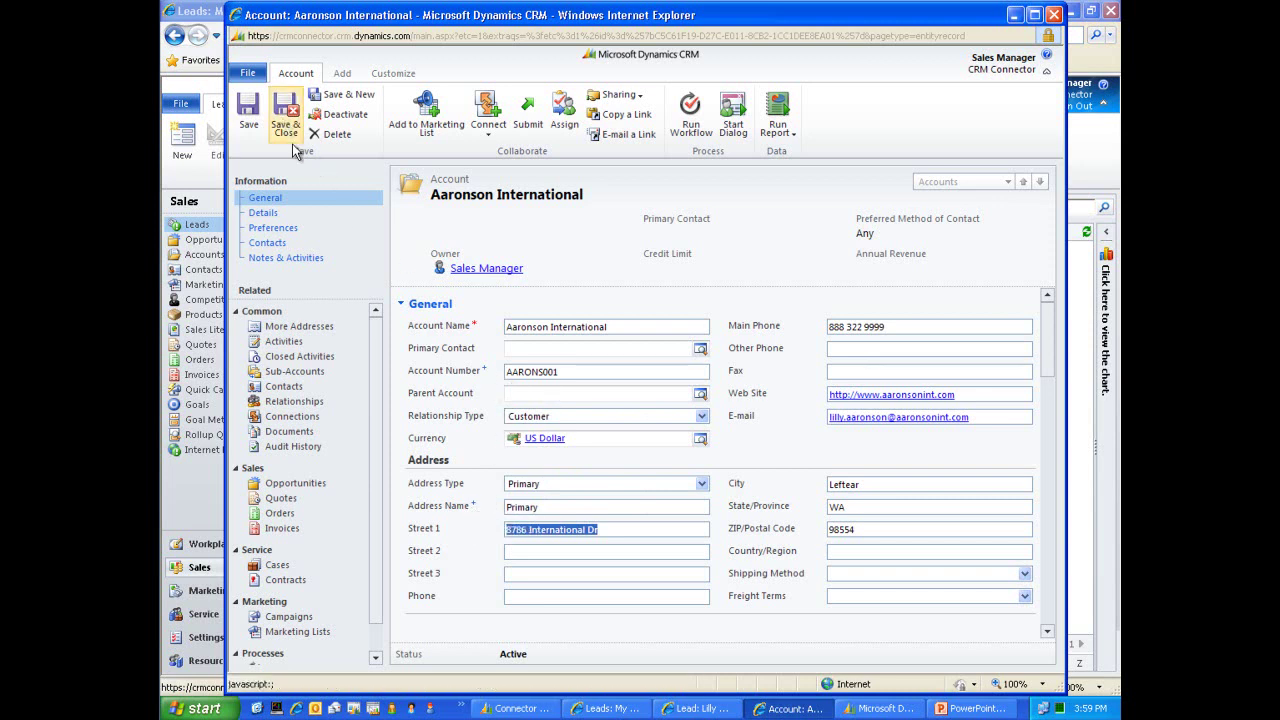
# Save the account, submit it for ERP integration, save again and close it.
pyautogui.click(250, 112)
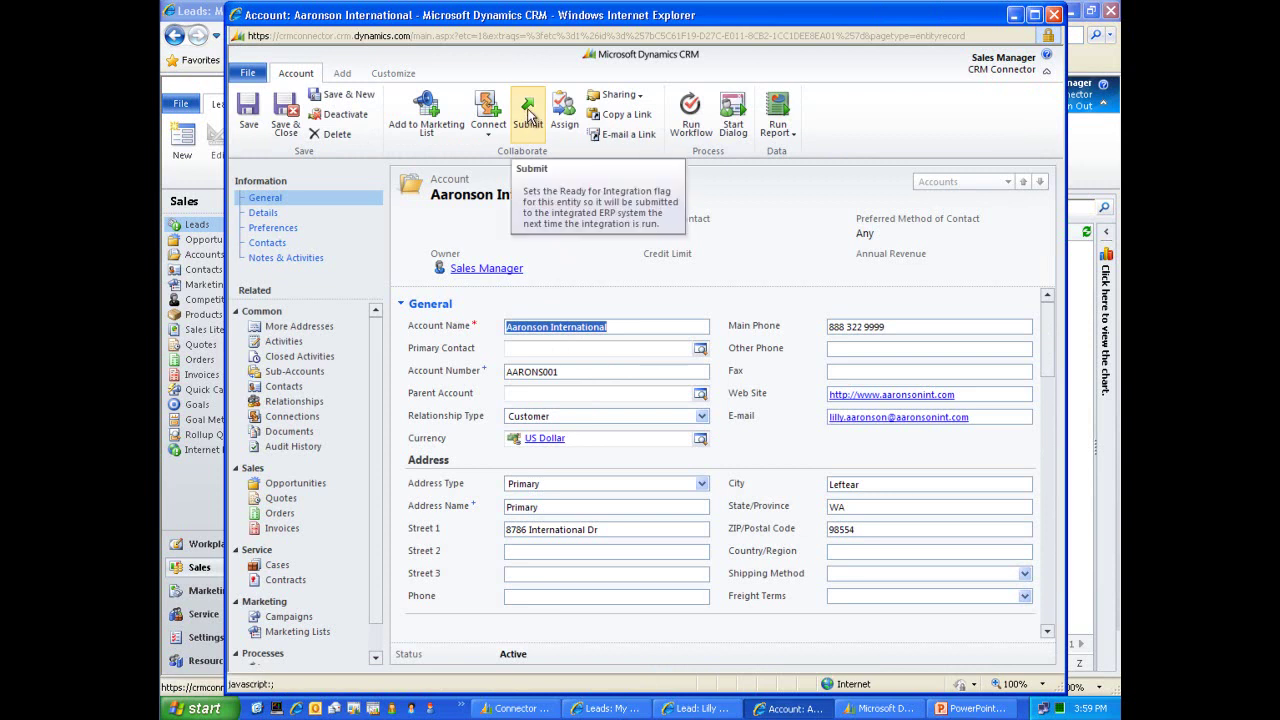
pyautogui.click(530, 116)
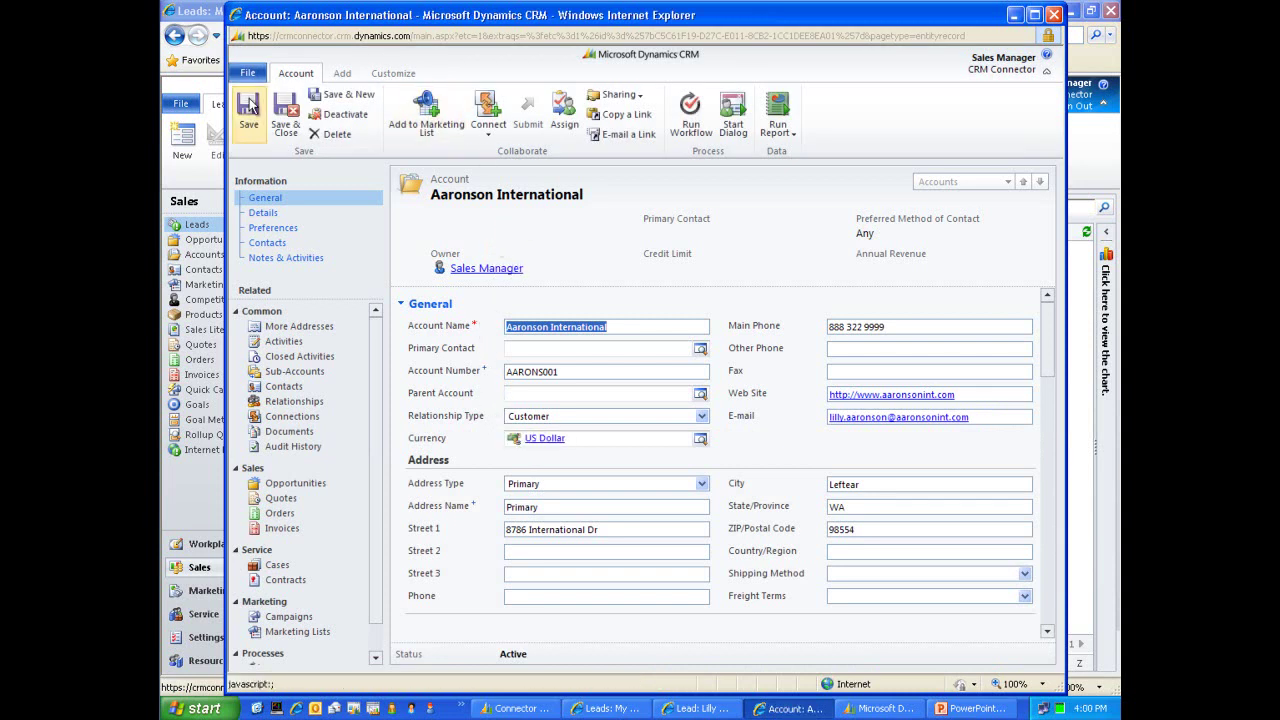
pyautogui.click(249, 106)
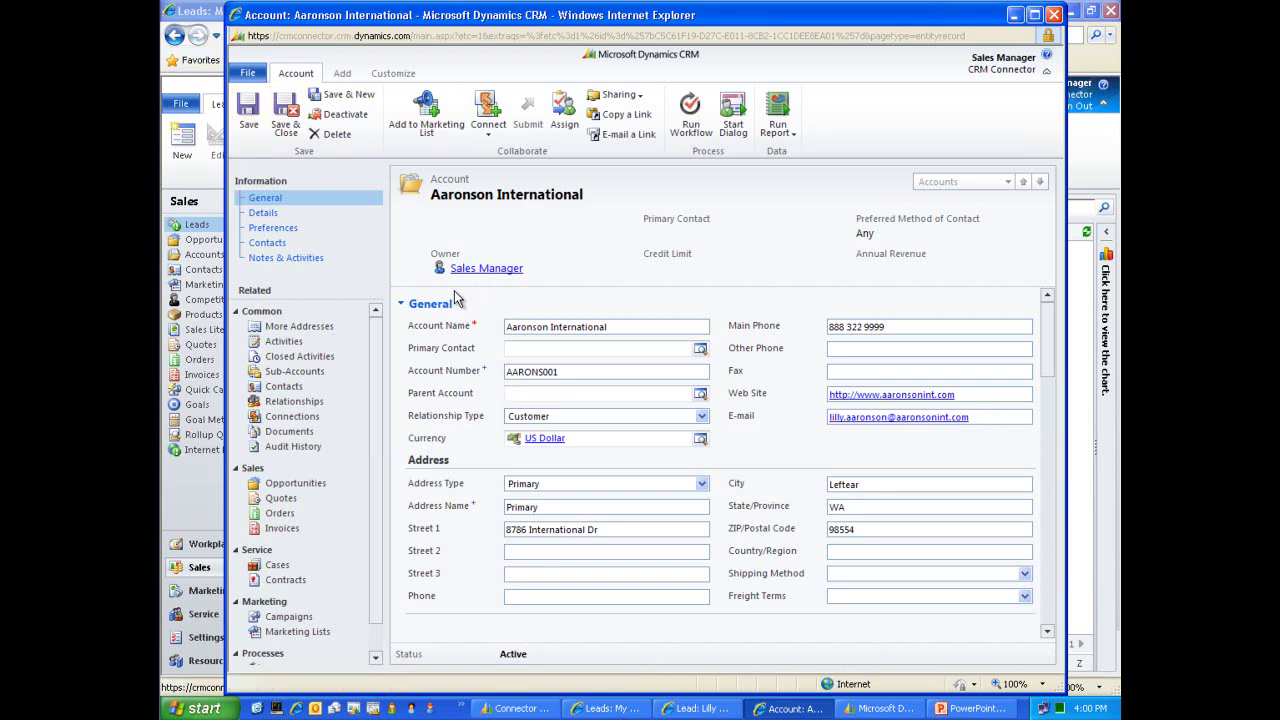
pyautogui.click(1054, 17)
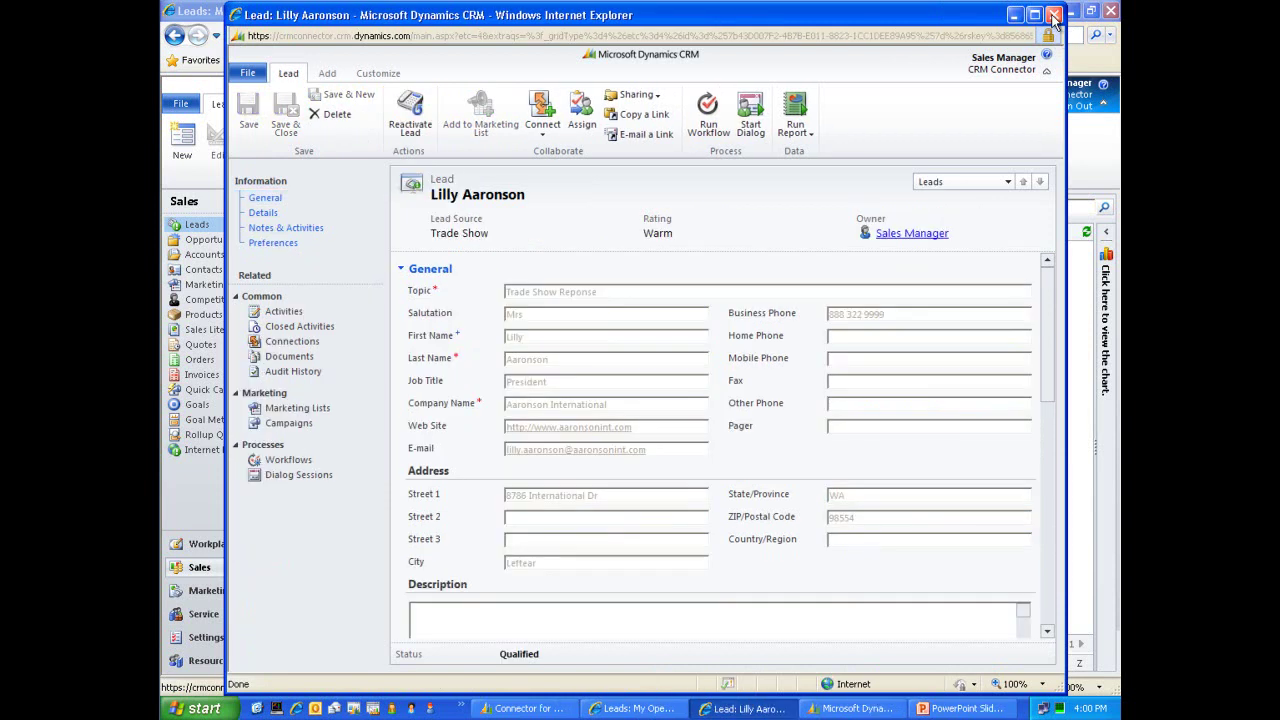
# Close the qualified lead, then open Aaron Fitz Electrical from Accounts and view its Orders.
pyautogui.click(1054, 15)
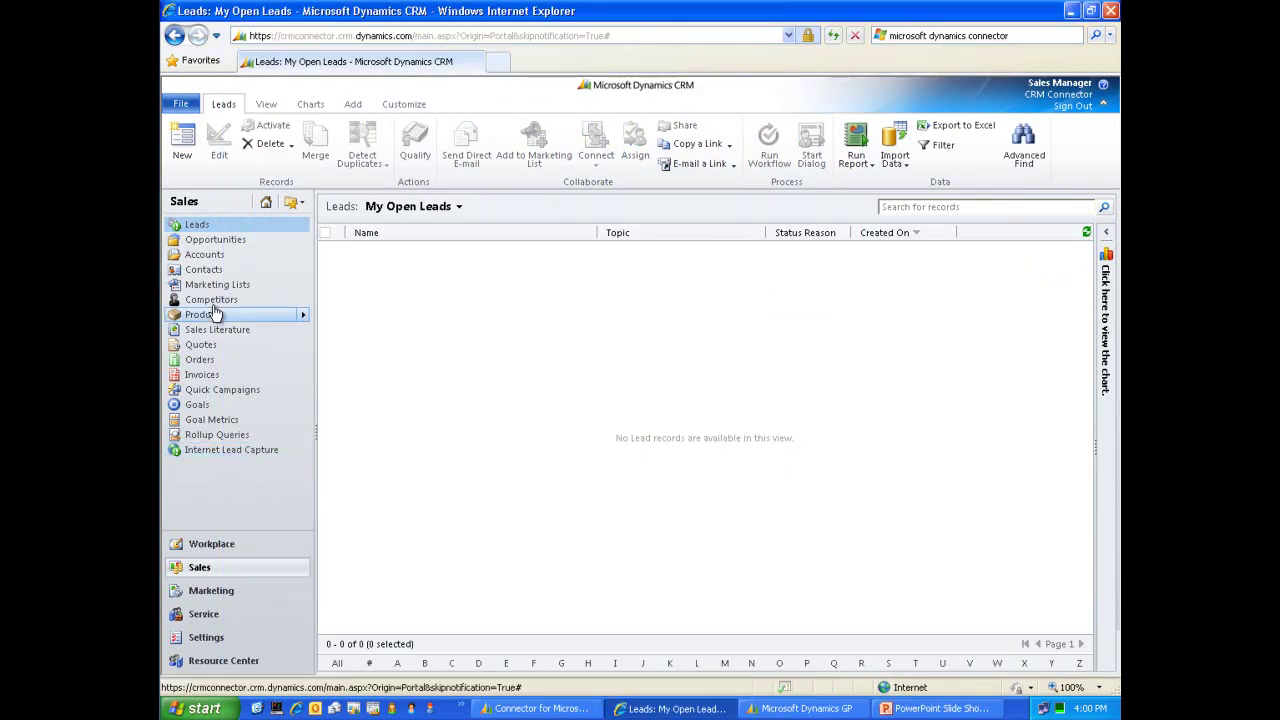
pyautogui.click(204, 256)
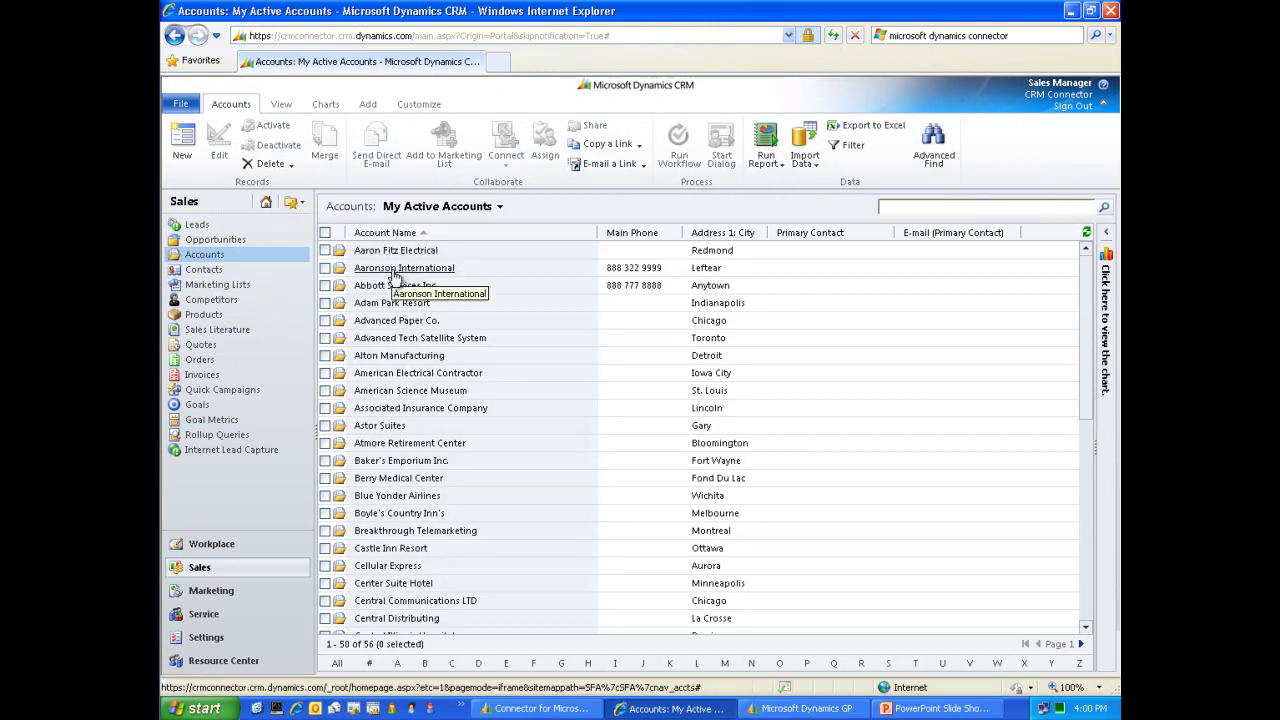
pyautogui.click(389, 251)
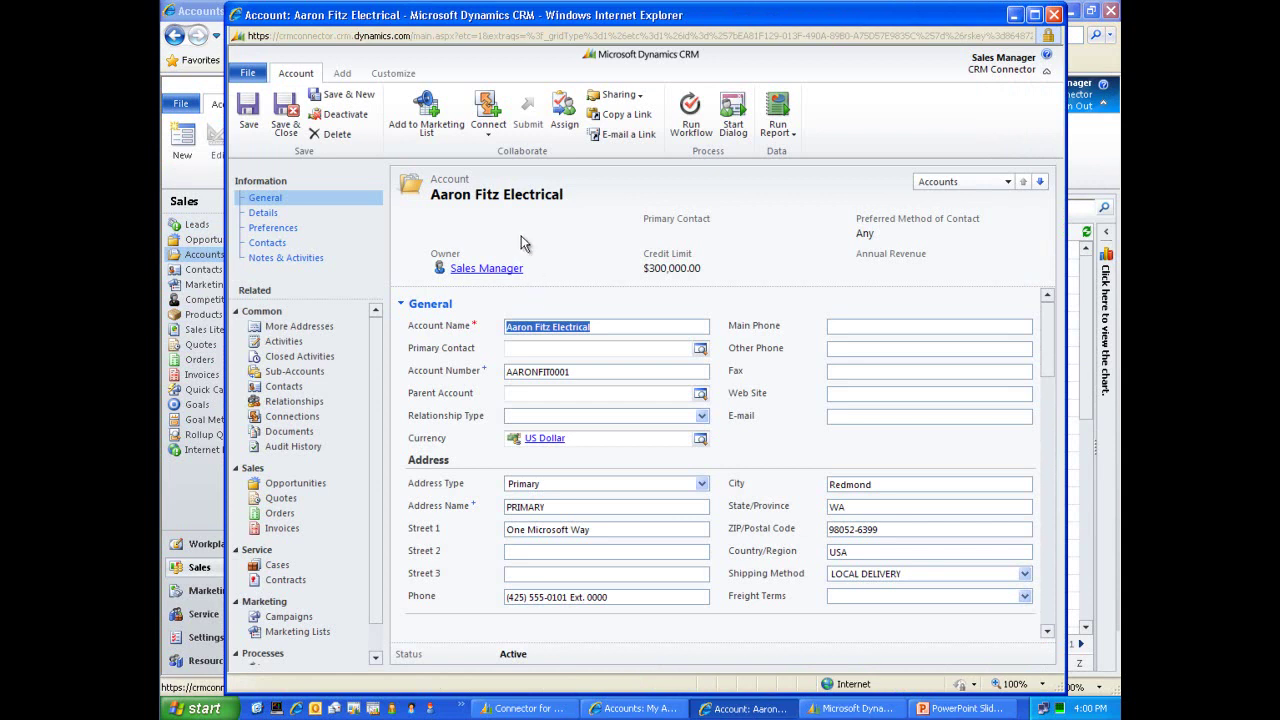
pyautogui.click(280, 514)
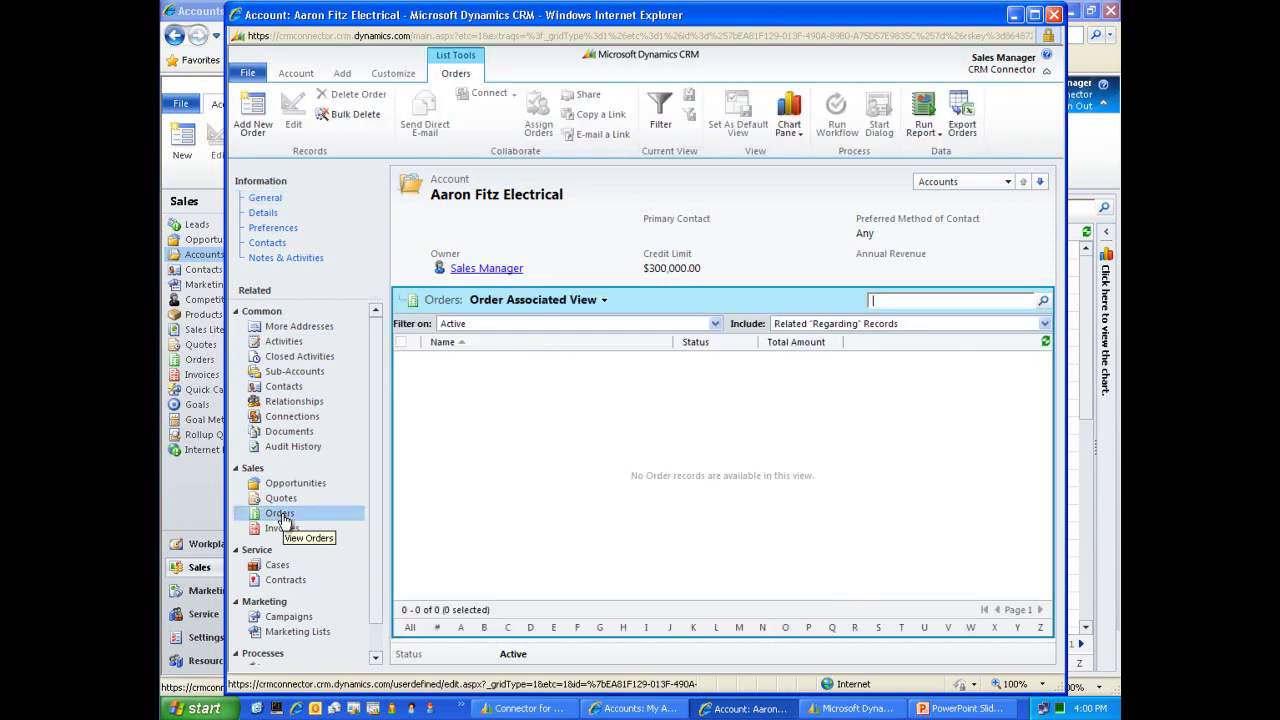
# Create an order named 'New Order' using the RETAIL price list and save it.
pyautogui.click(257, 118)
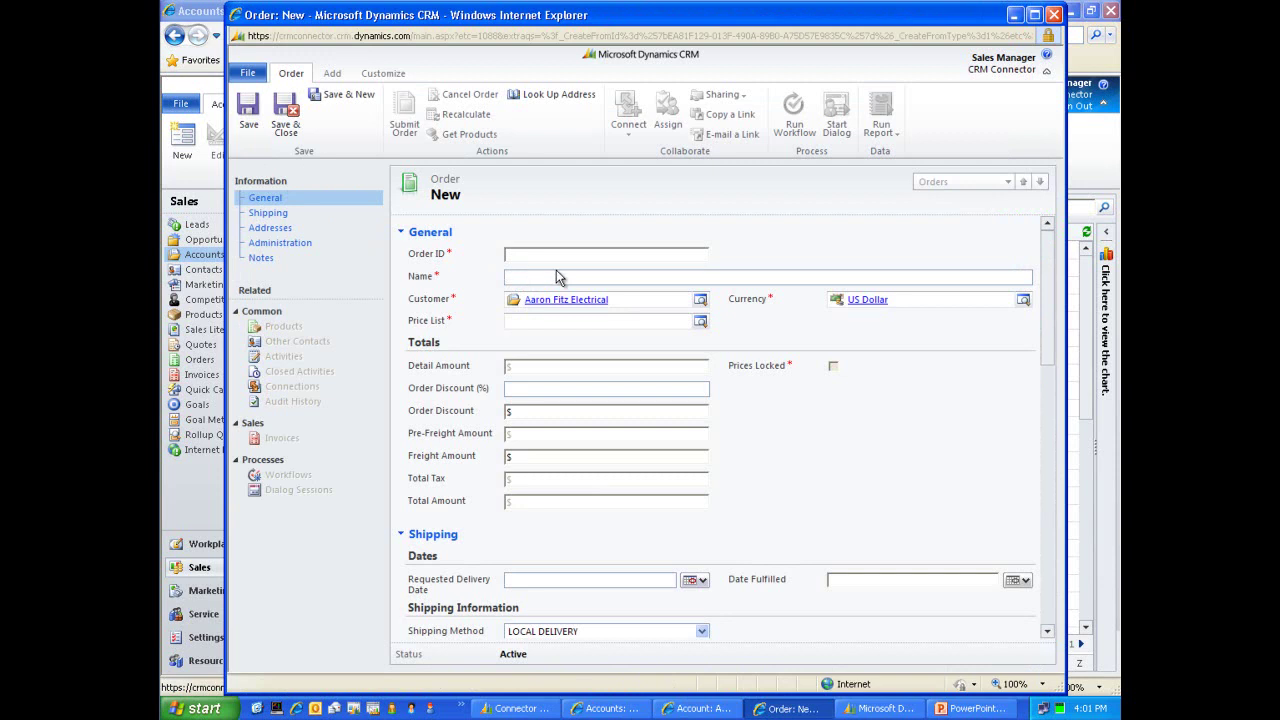
pyautogui.write('New Order')
pyautogui.press('Tab')
pyautogui.press('Tab')
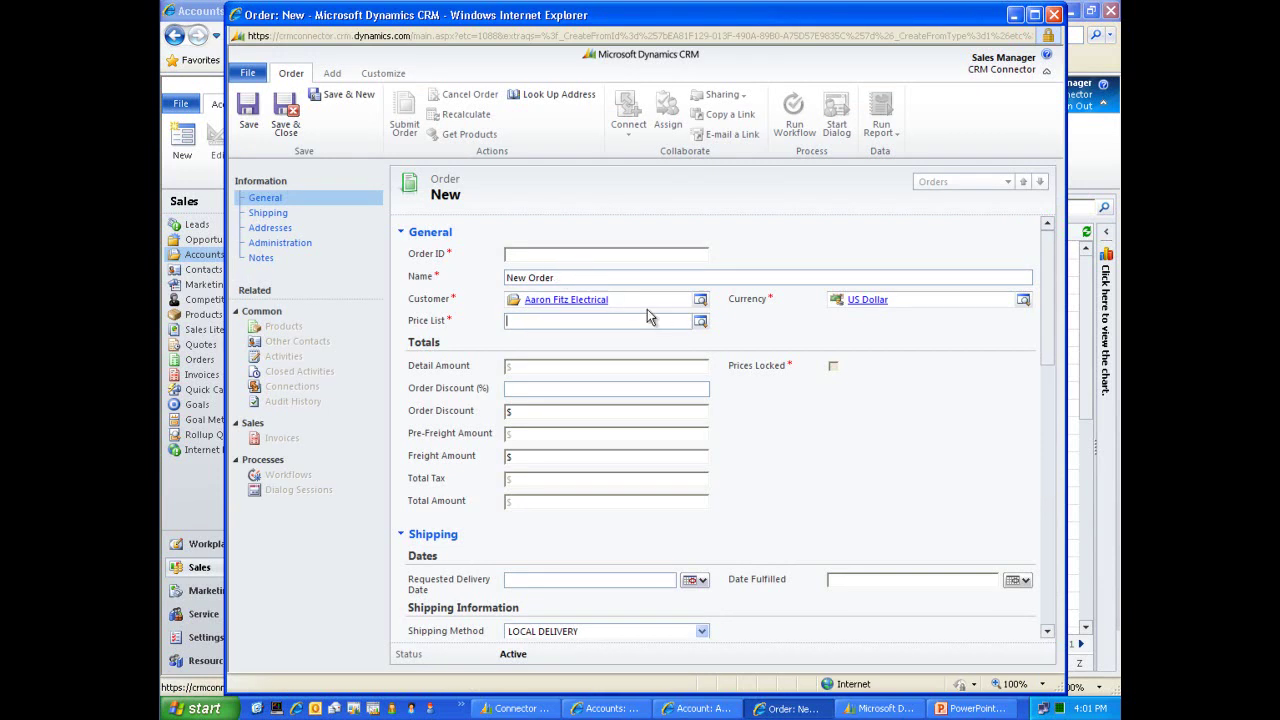
pyautogui.click(701, 325)
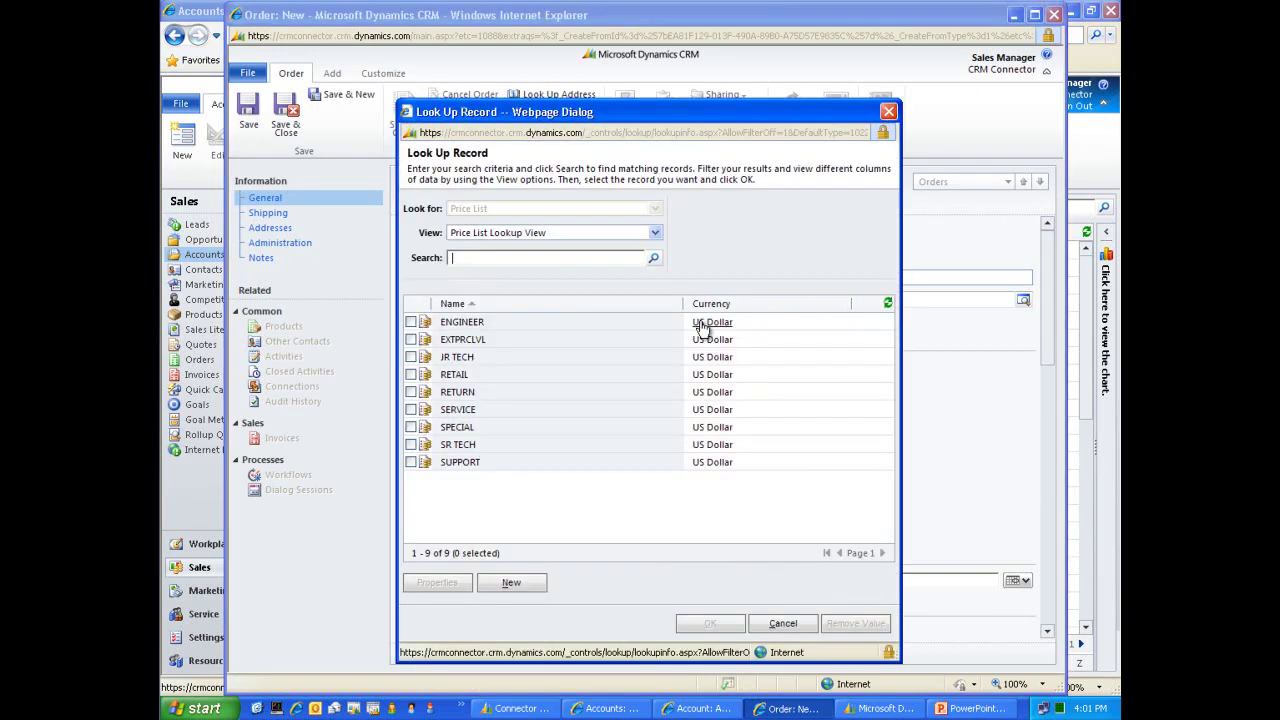
pyautogui.click(411, 374)
pyautogui.click(710, 623)
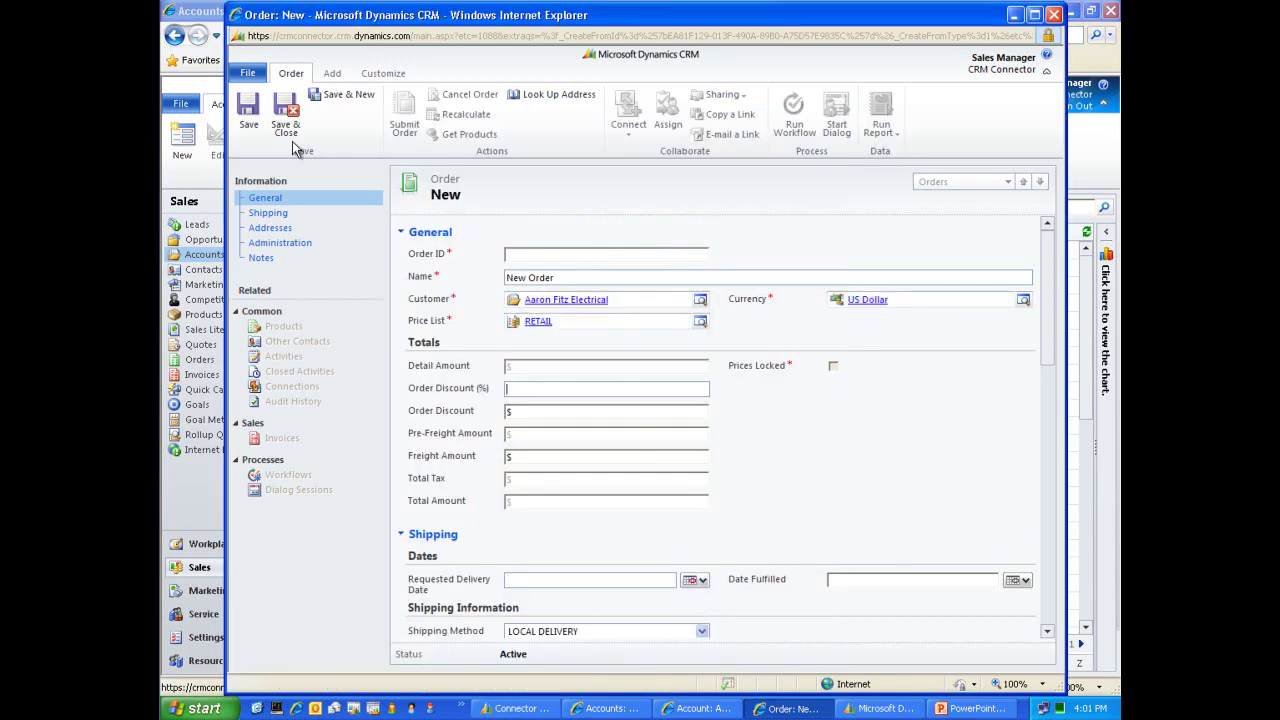
pyautogui.click(248, 116)
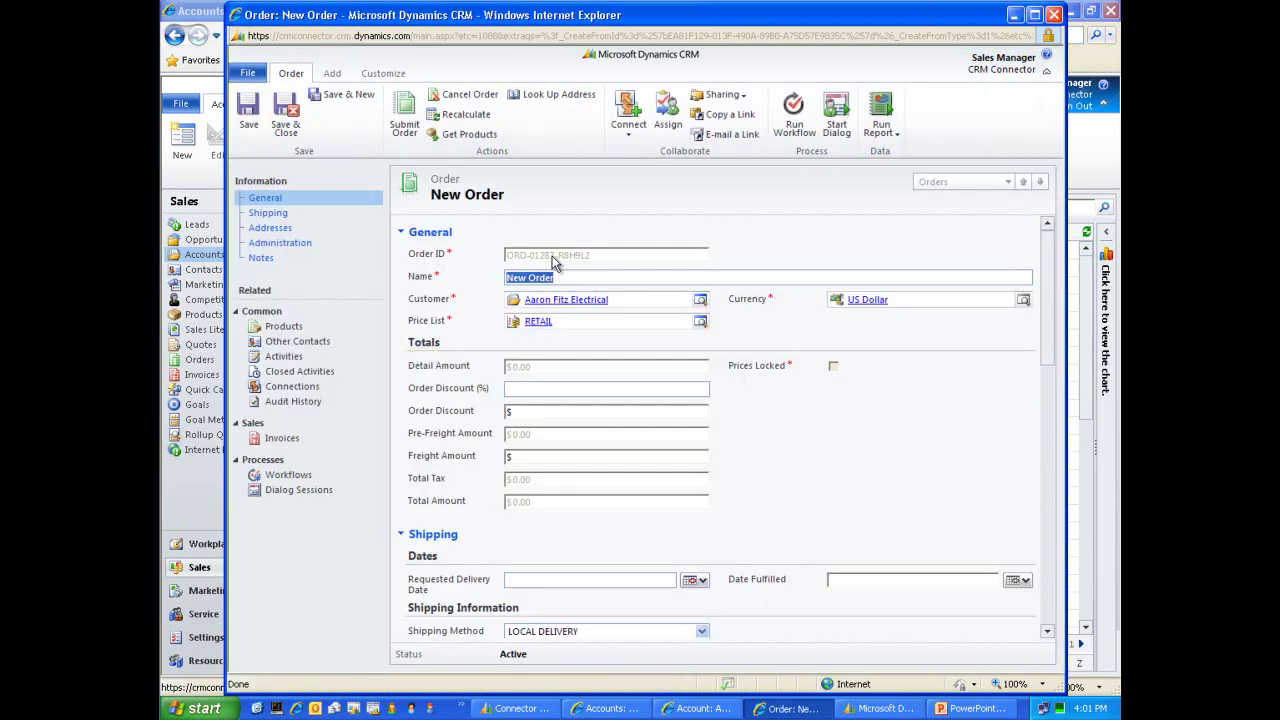
pyautogui.click(742, 258)
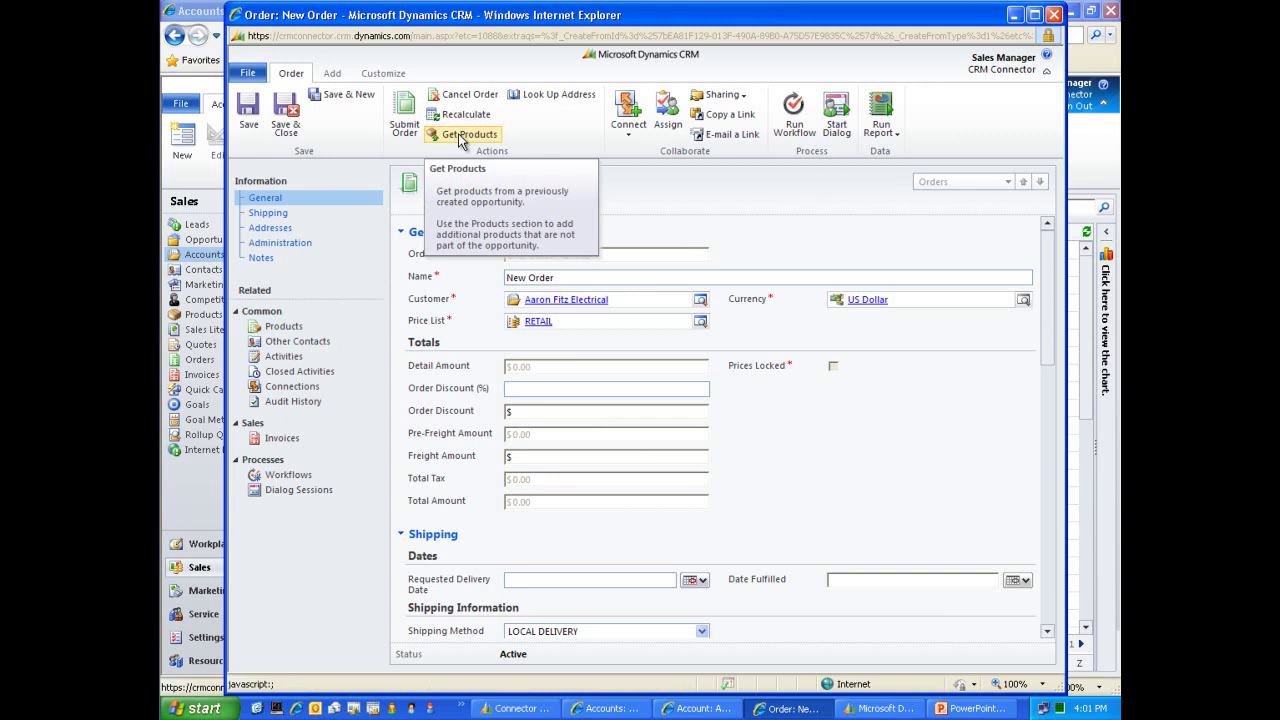
# Add a 128 meg SDRAM product line with unit Each and quantity 10, then save and close it.
pyautogui.click(285, 327)
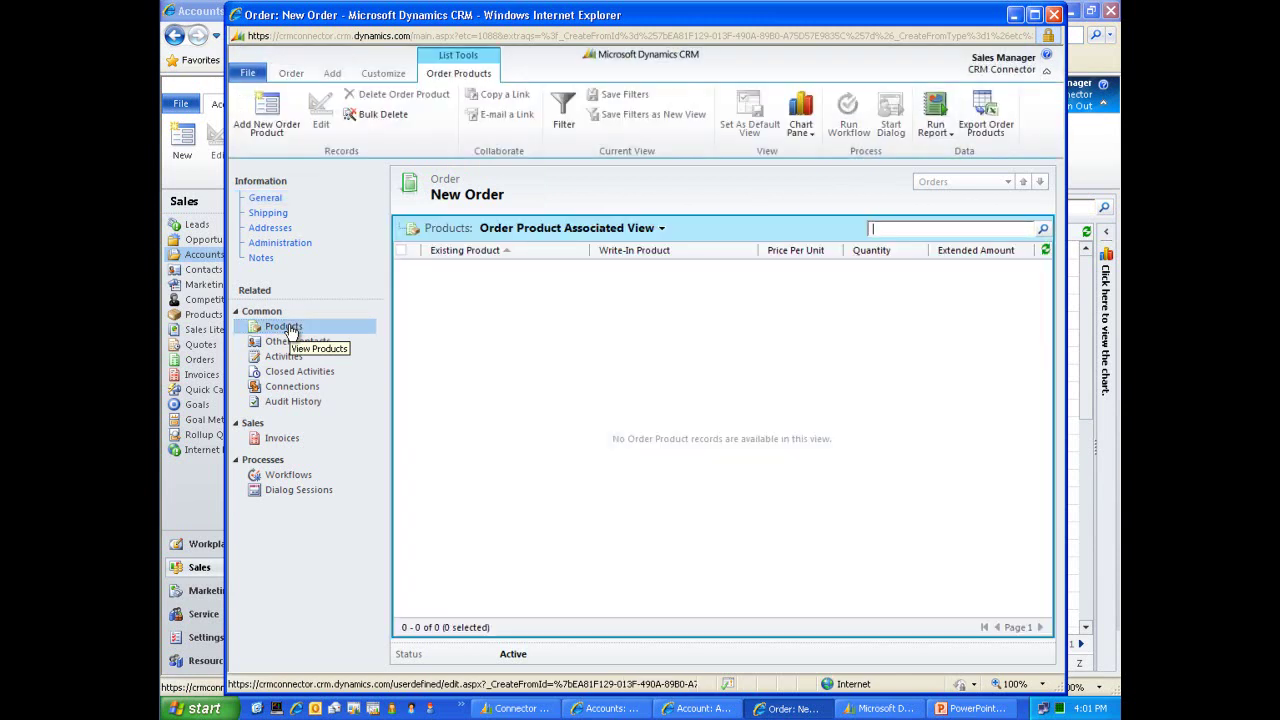
pyautogui.click(268, 116)
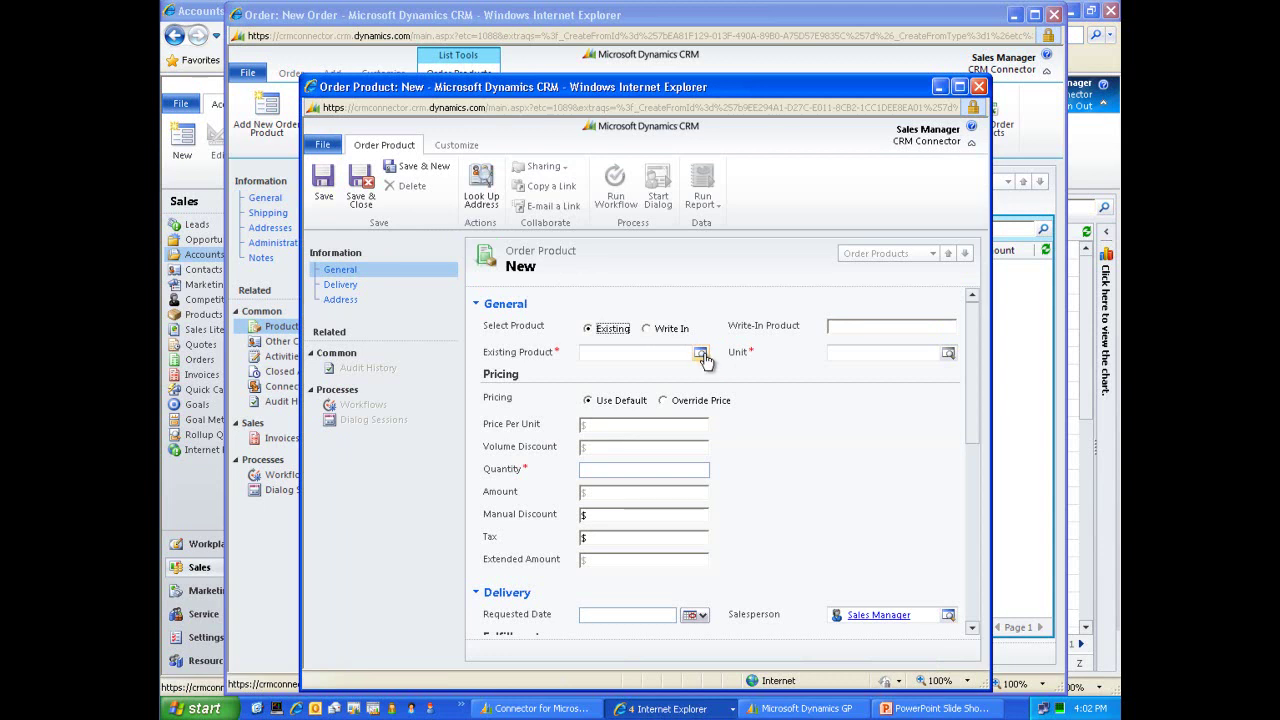
pyautogui.click(702, 356)
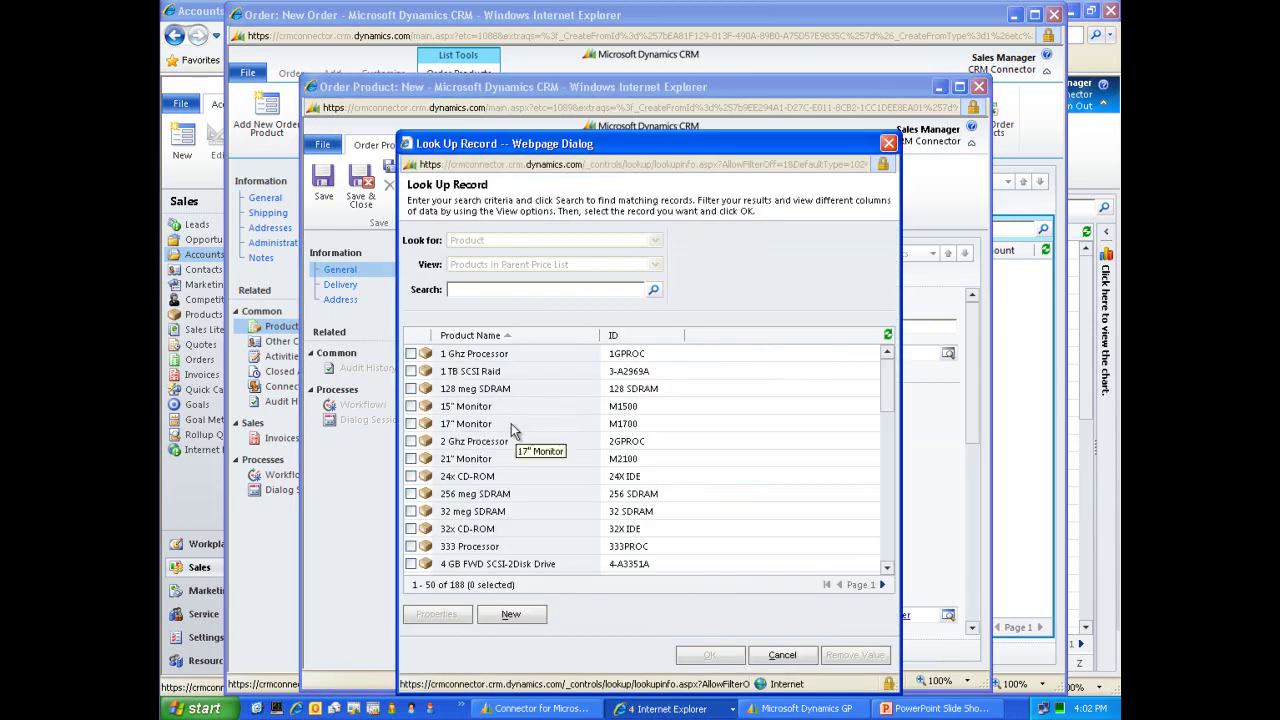
pyautogui.doubleClick(478, 390)
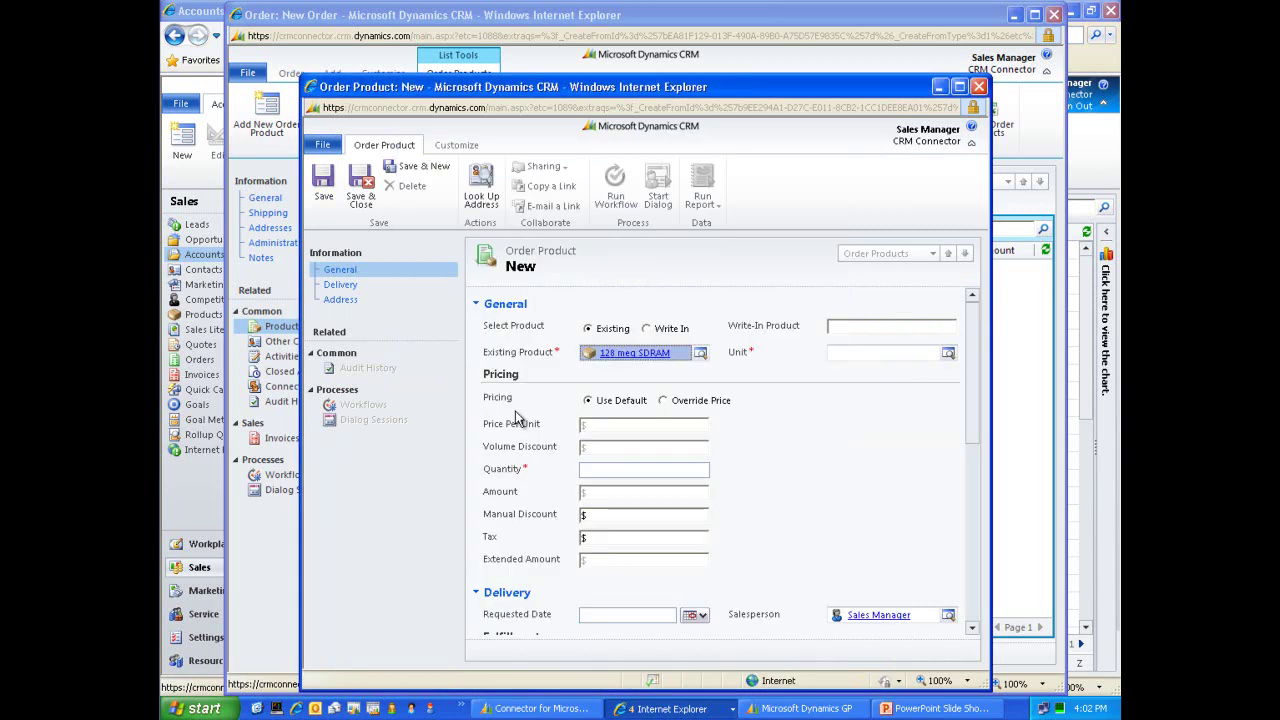
pyautogui.press('Tab')
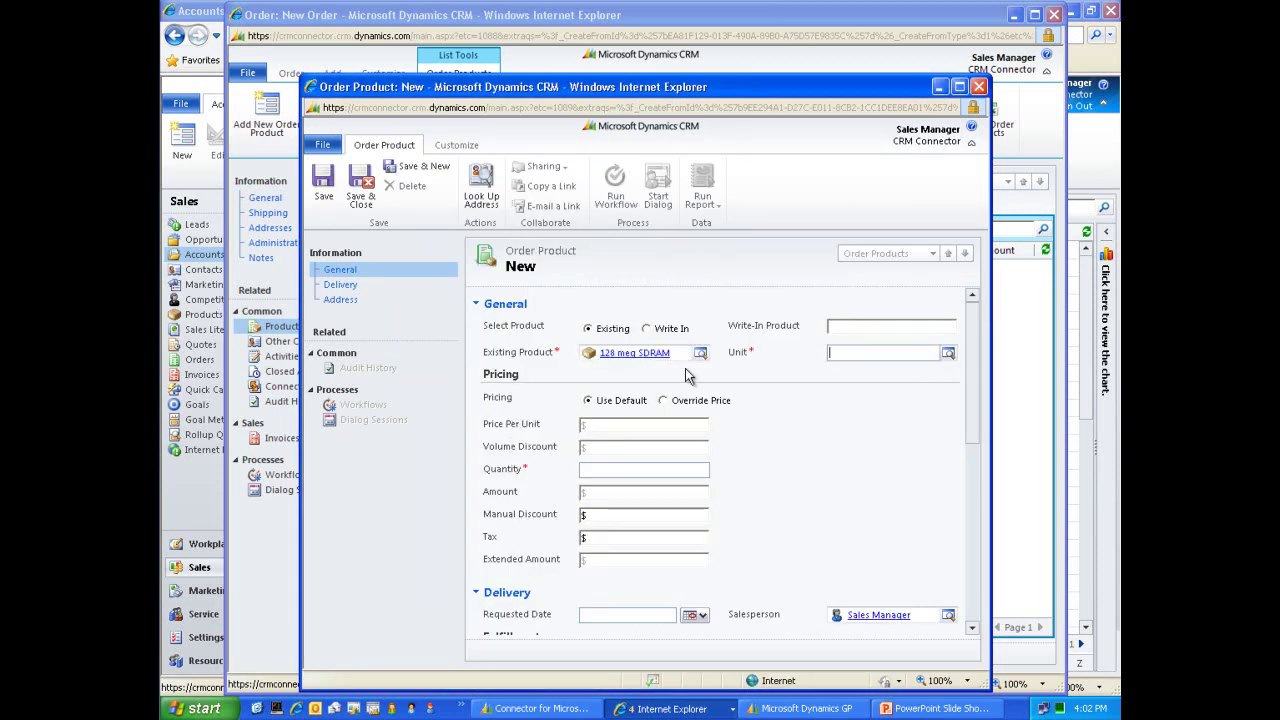
pyautogui.write('e')
pyautogui.press('Tab')
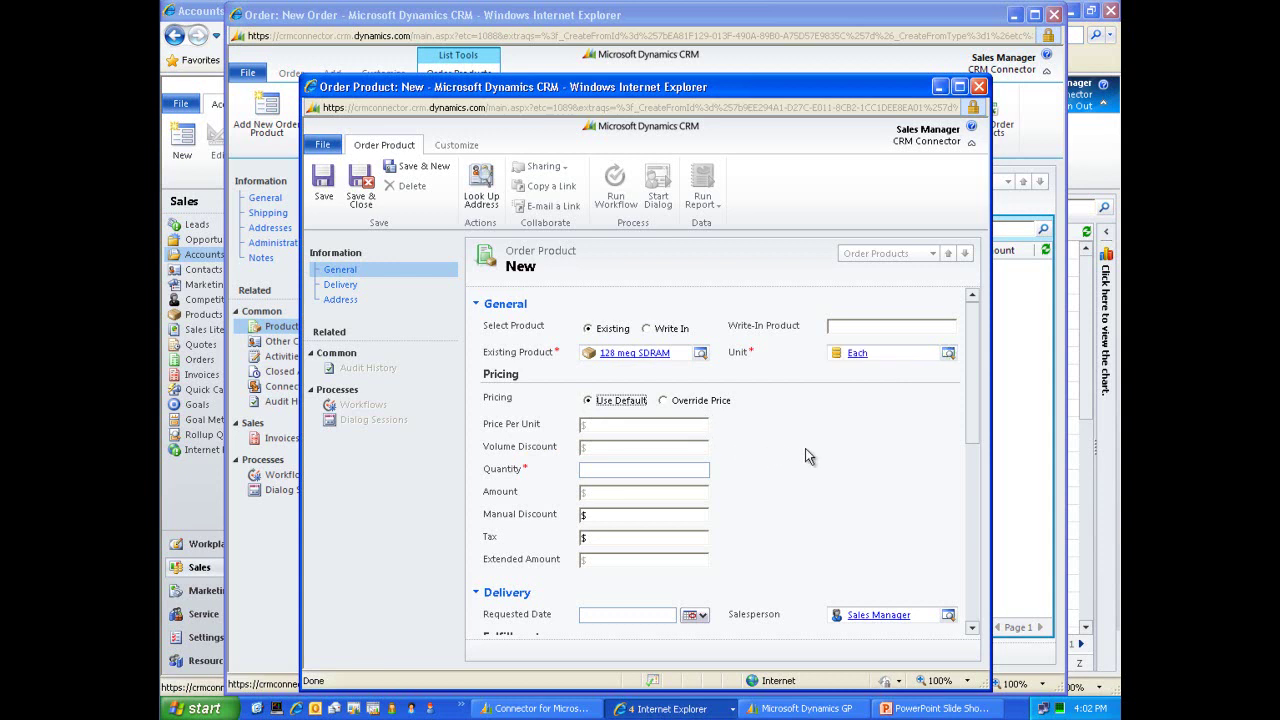
pyautogui.press('Tab')
pyautogui.write('10')
pyautogui.press('Tab')
pyautogui.click(326, 188)
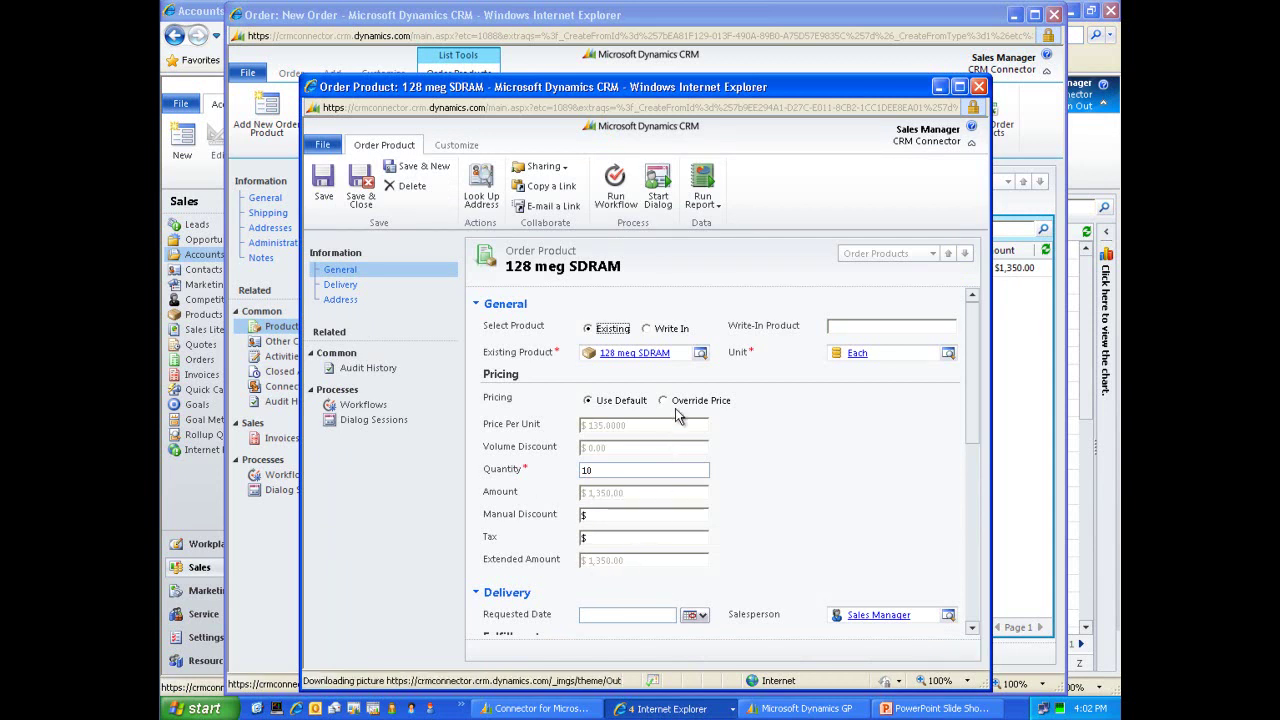
pyautogui.click(365, 179)
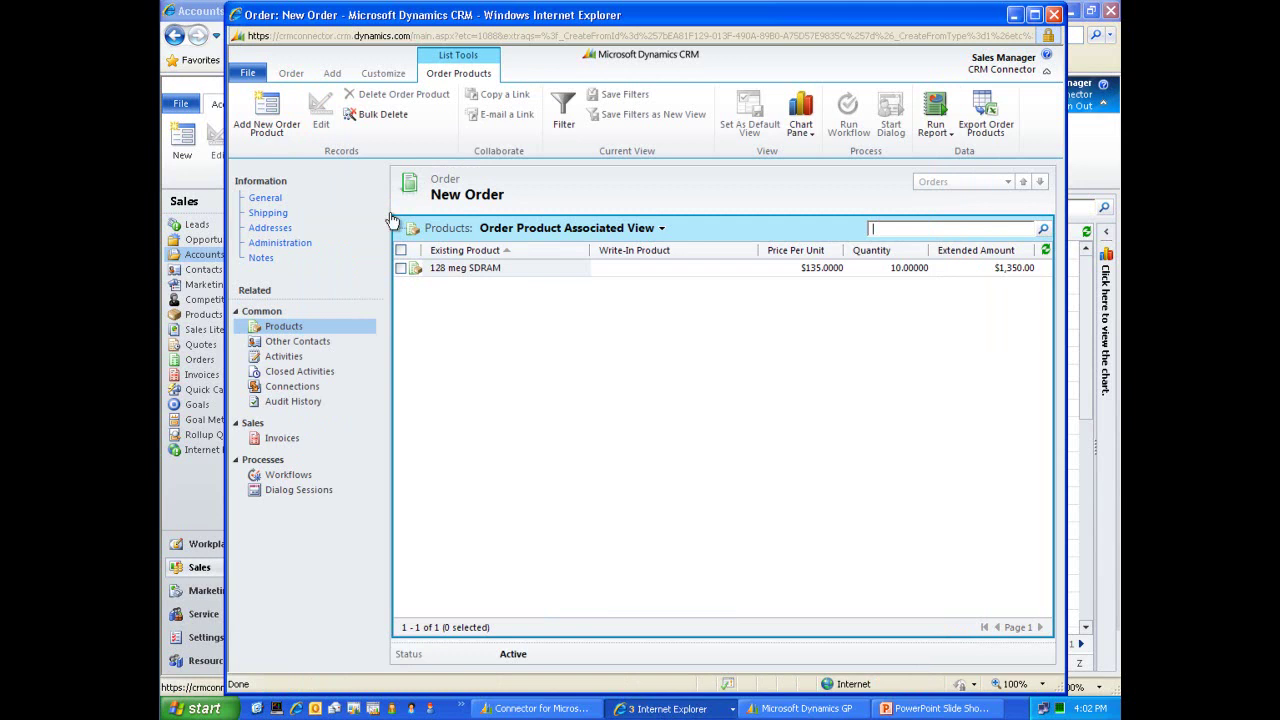
# Recalculate the order from its General details to total $1,350.00, then submit it.
pyautogui.click(268, 199)
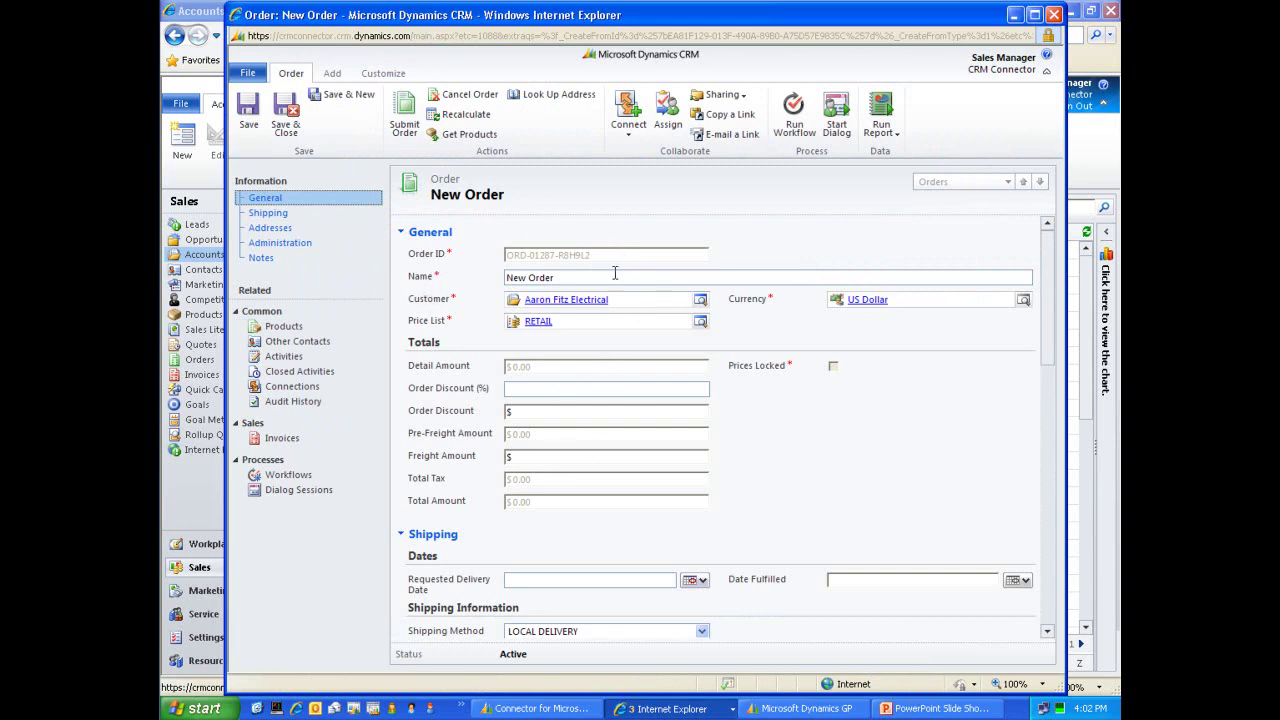
pyautogui.click(462, 118)
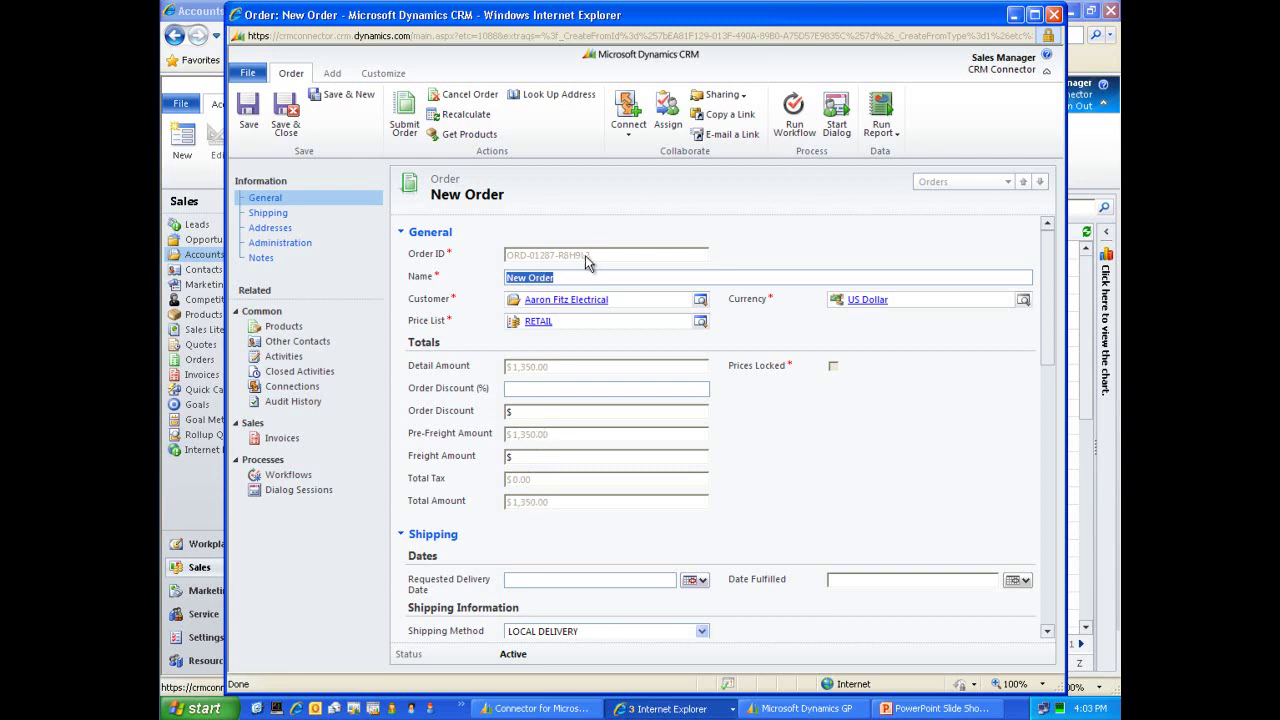
pyautogui.click(408, 112)
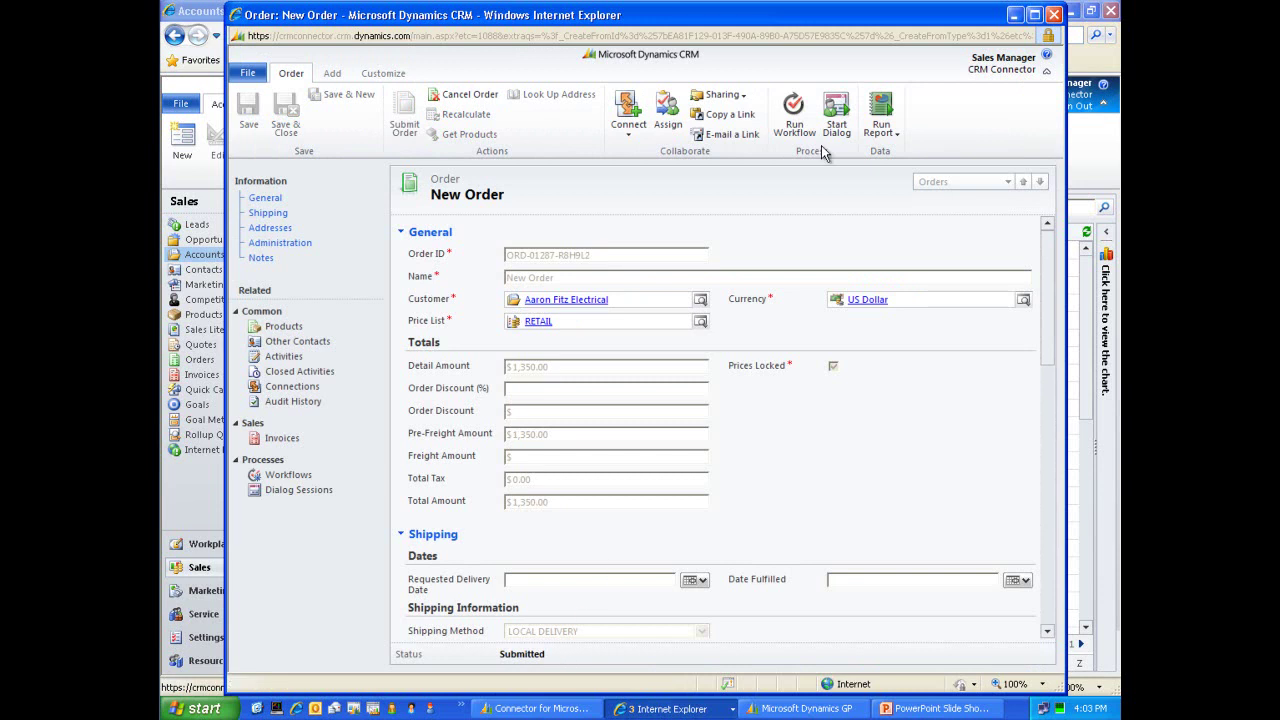
# Close the submitted order and the Aaron Fitz Electrical account, then switch to Dynamics GP.
pyautogui.click(1054, 15)
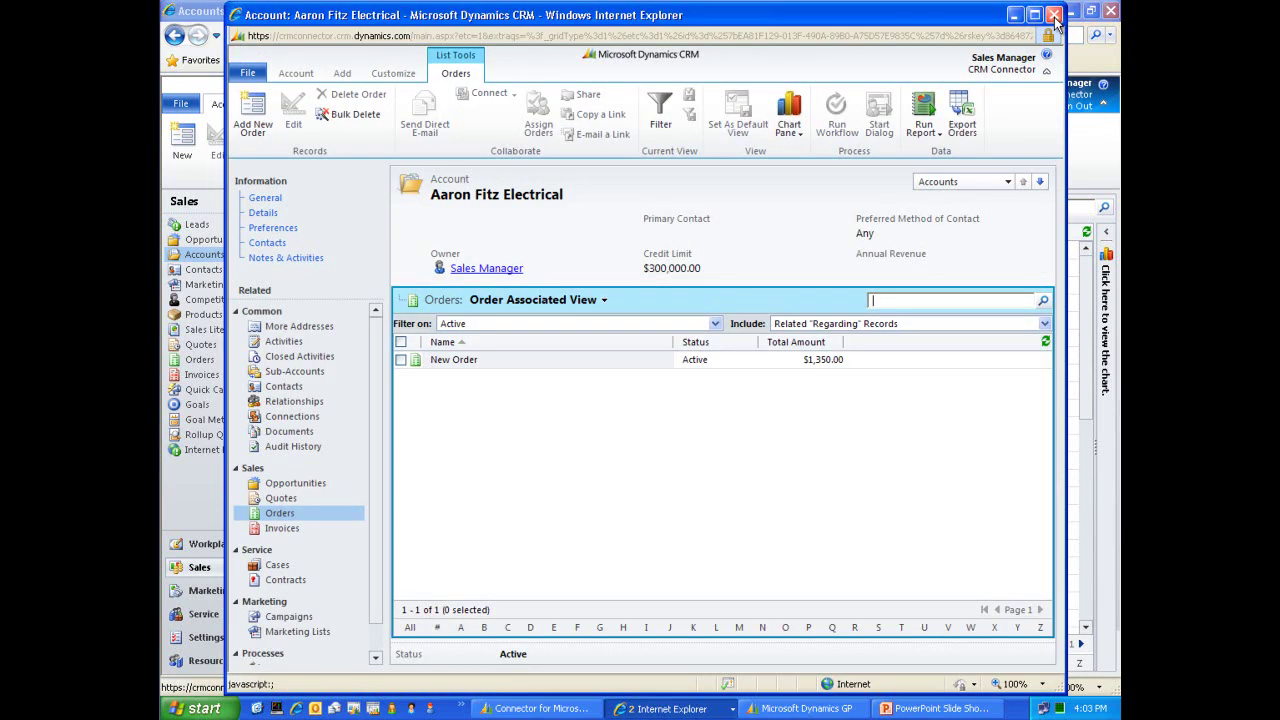
pyautogui.click(1054, 15)
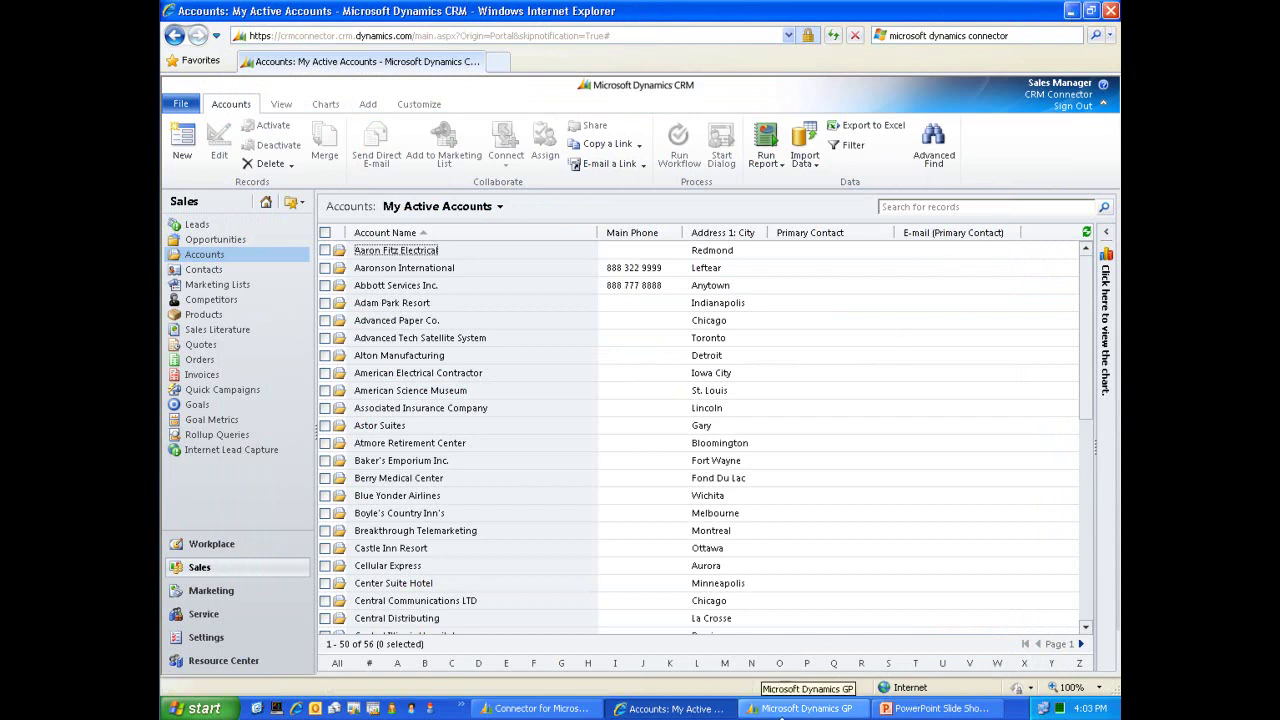
pyautogui.click(785, 709)
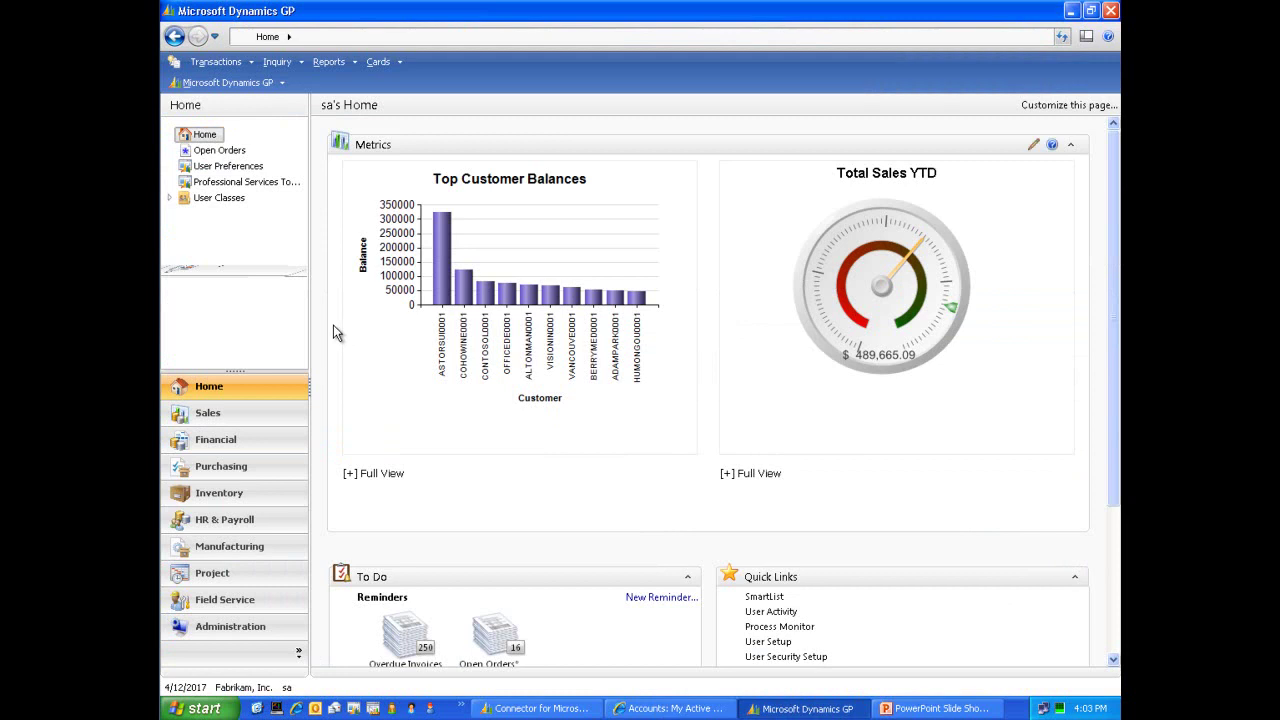
# Show the GP Sales Customers list and select Aaronson International.
pyautogui.click(238, 390)
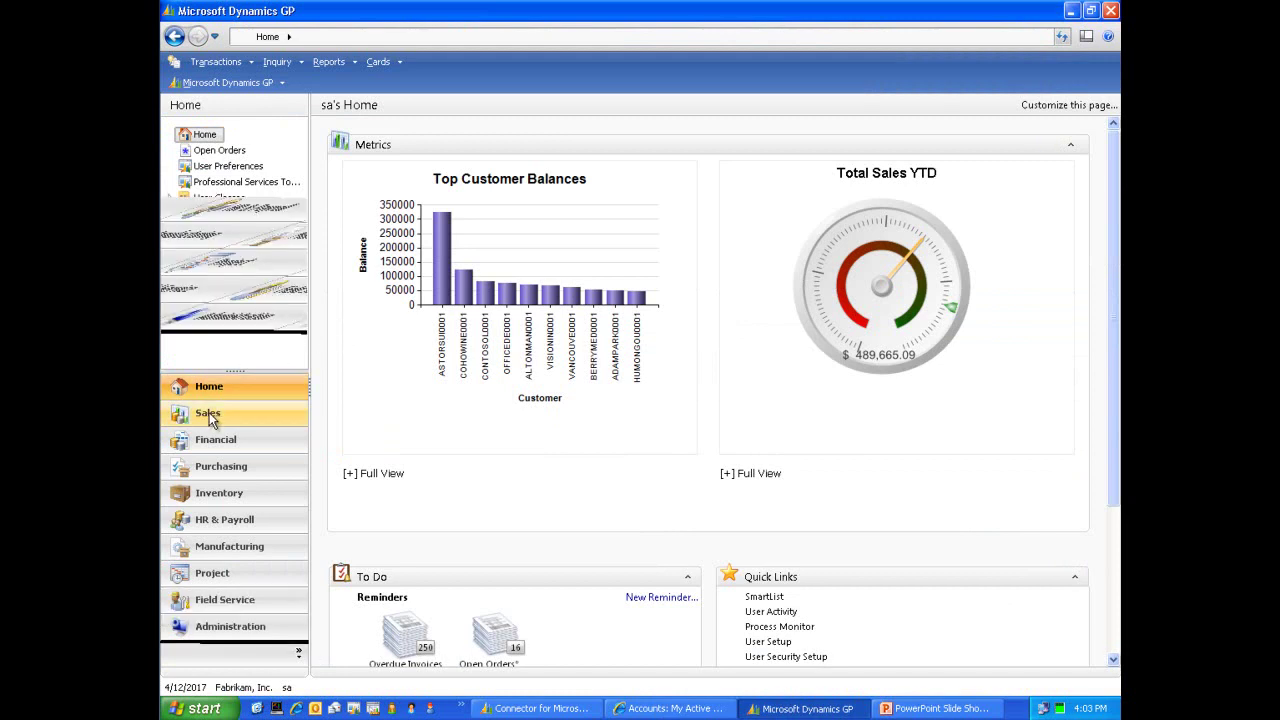
pyautogui.click(208, 416)
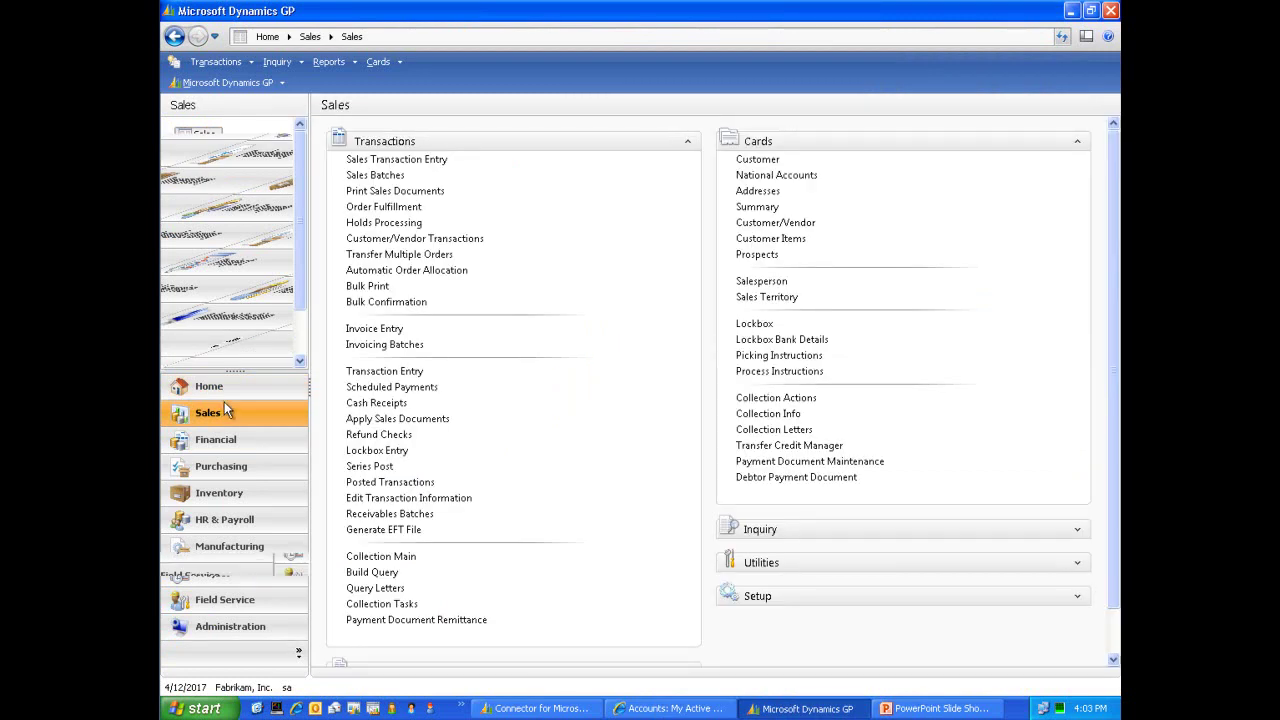
pyautogui.click(1062, 36)
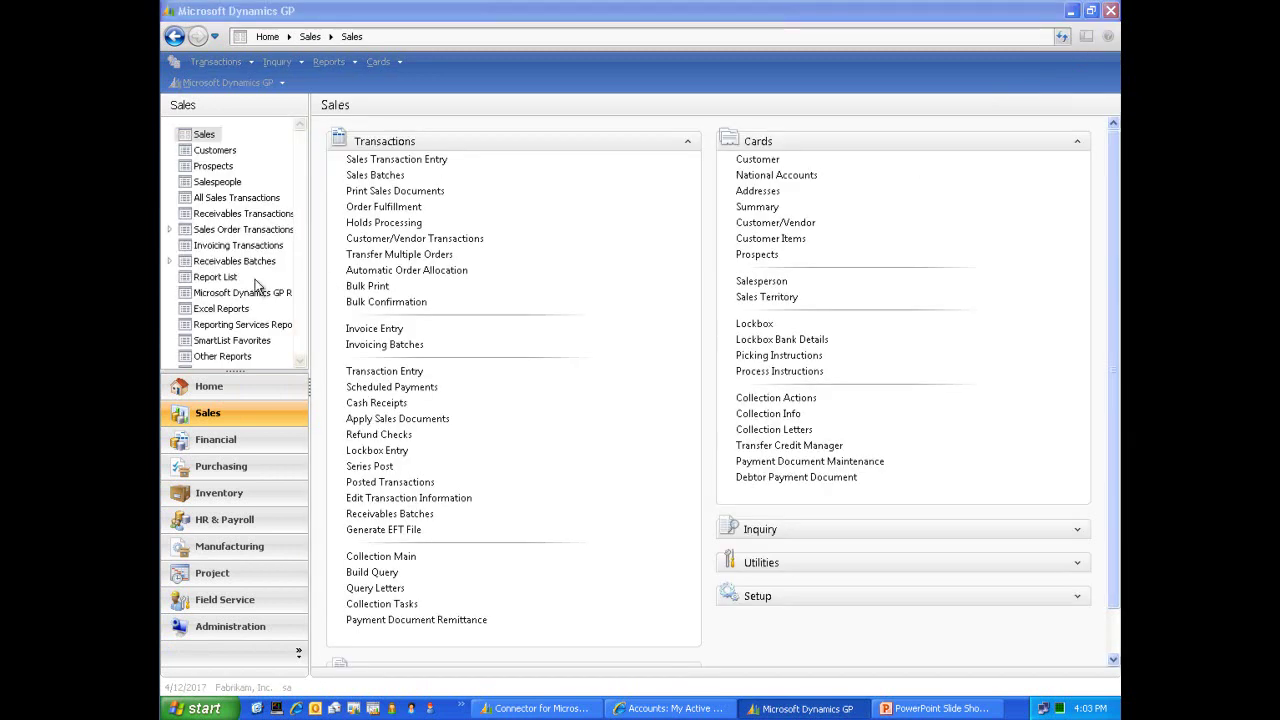
pyautogui.click(204, 155)
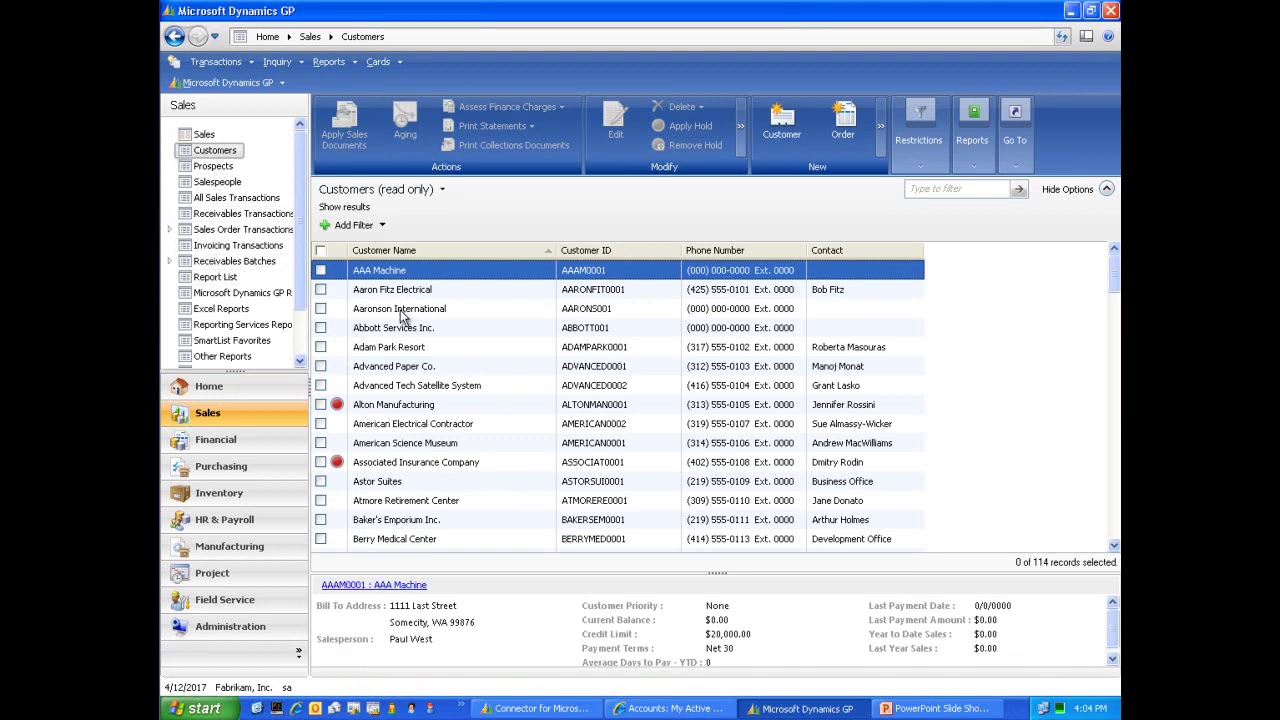
pyautogui.click(321, 309)
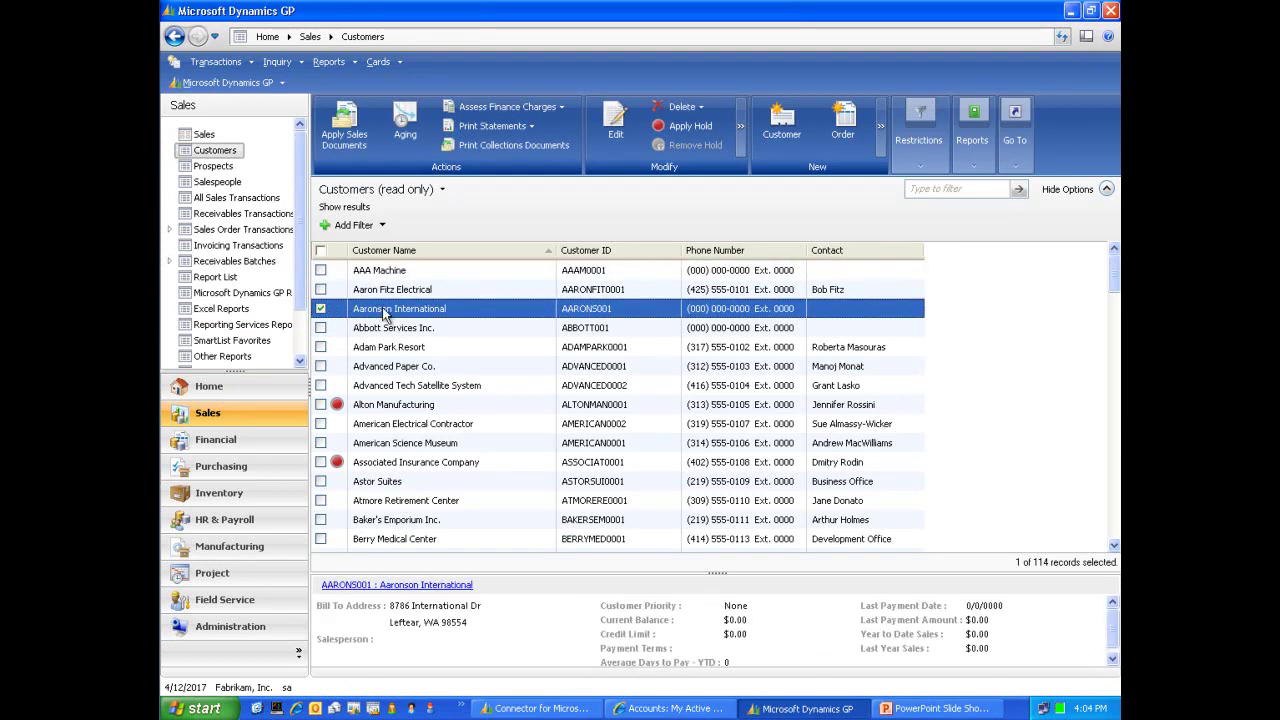
# Open Aaronson International's customer record and assign it the USA-INMI-T2 customer class.
pyautogui.doubleClick(385, 312)
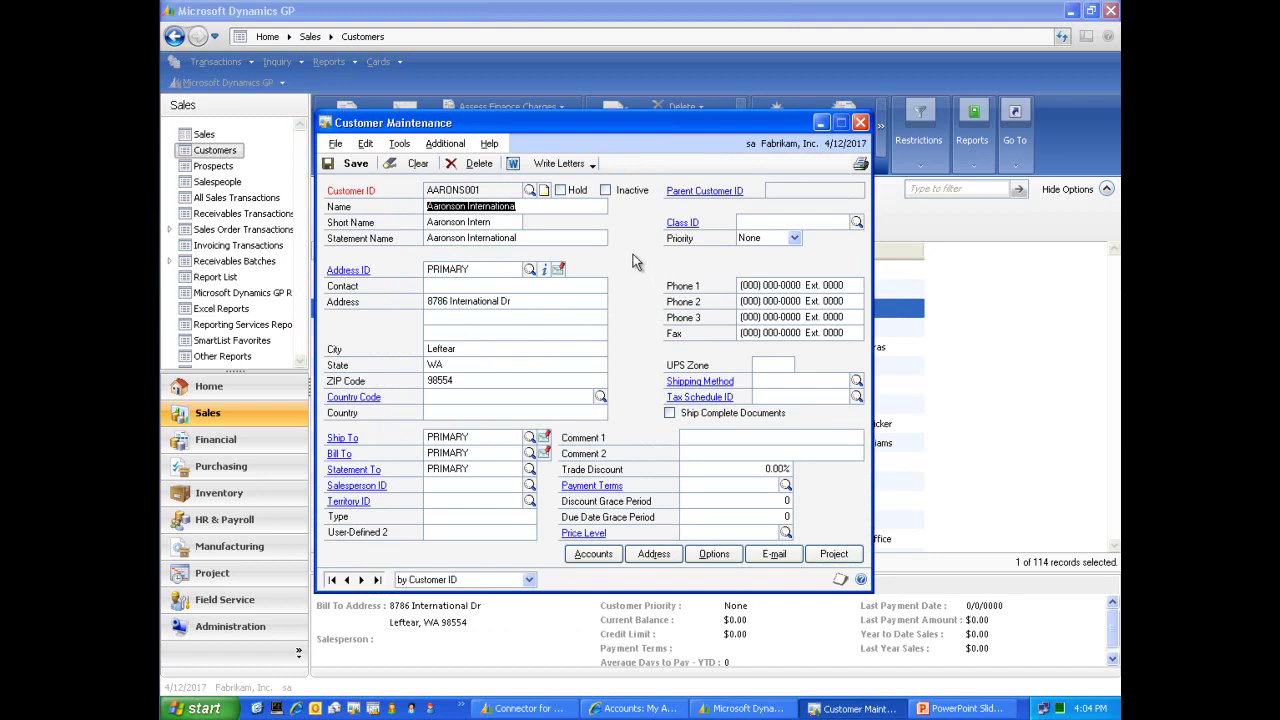
pyautogui.click(857, 223)
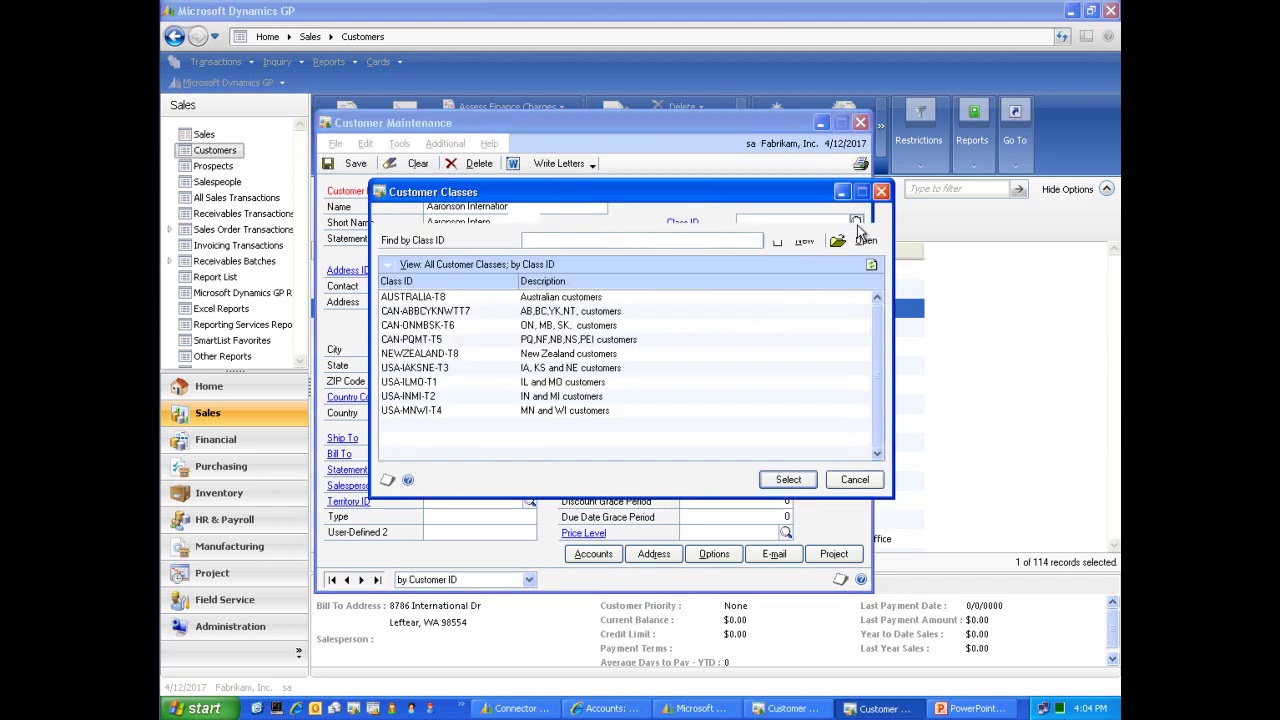
pyautogui.doubleClick(457, 397)
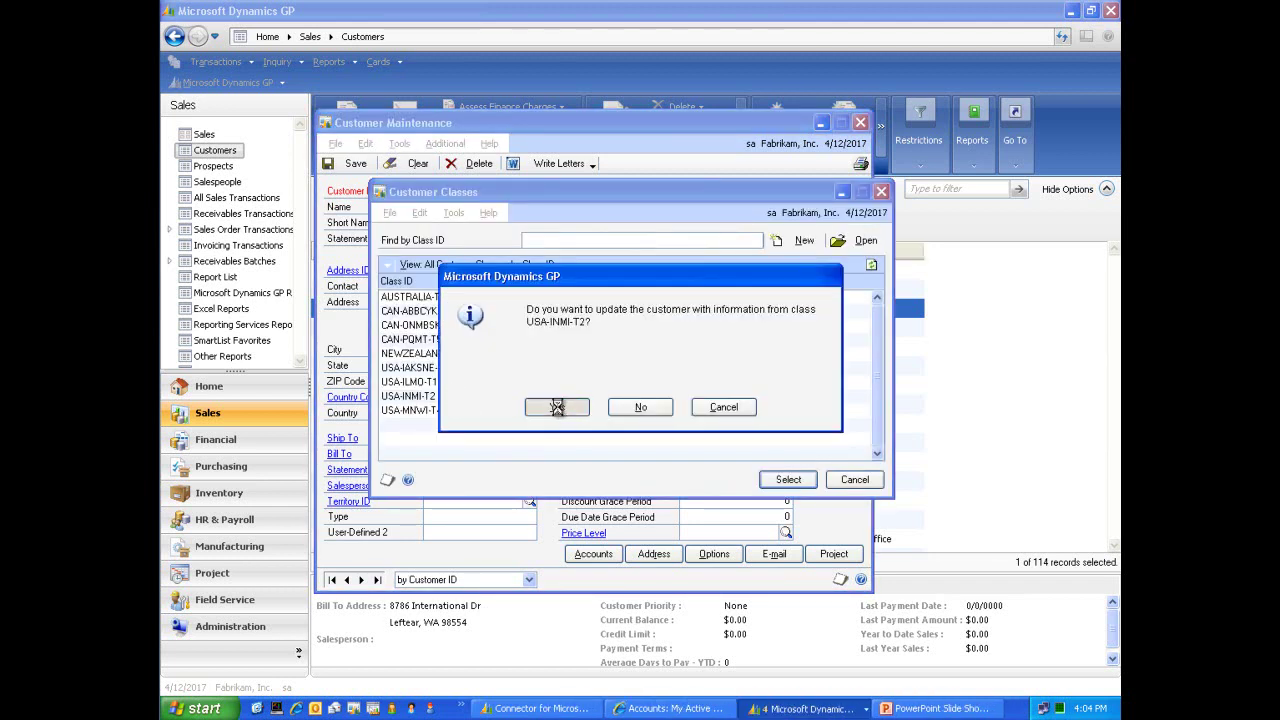
pyautogui.click(558, 405)
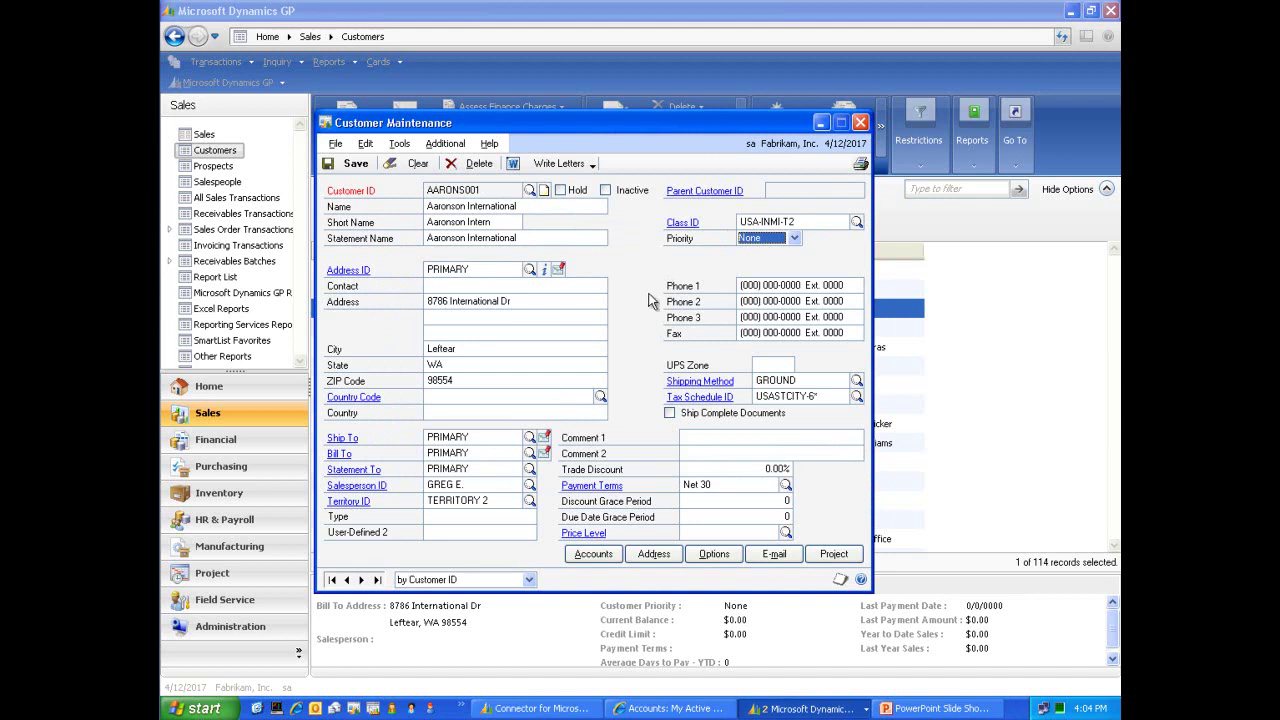
# Lower the credit limit from $20,000.00 to $10,000.00 in Options and save the customer.
pyautogui.click(714, 554)
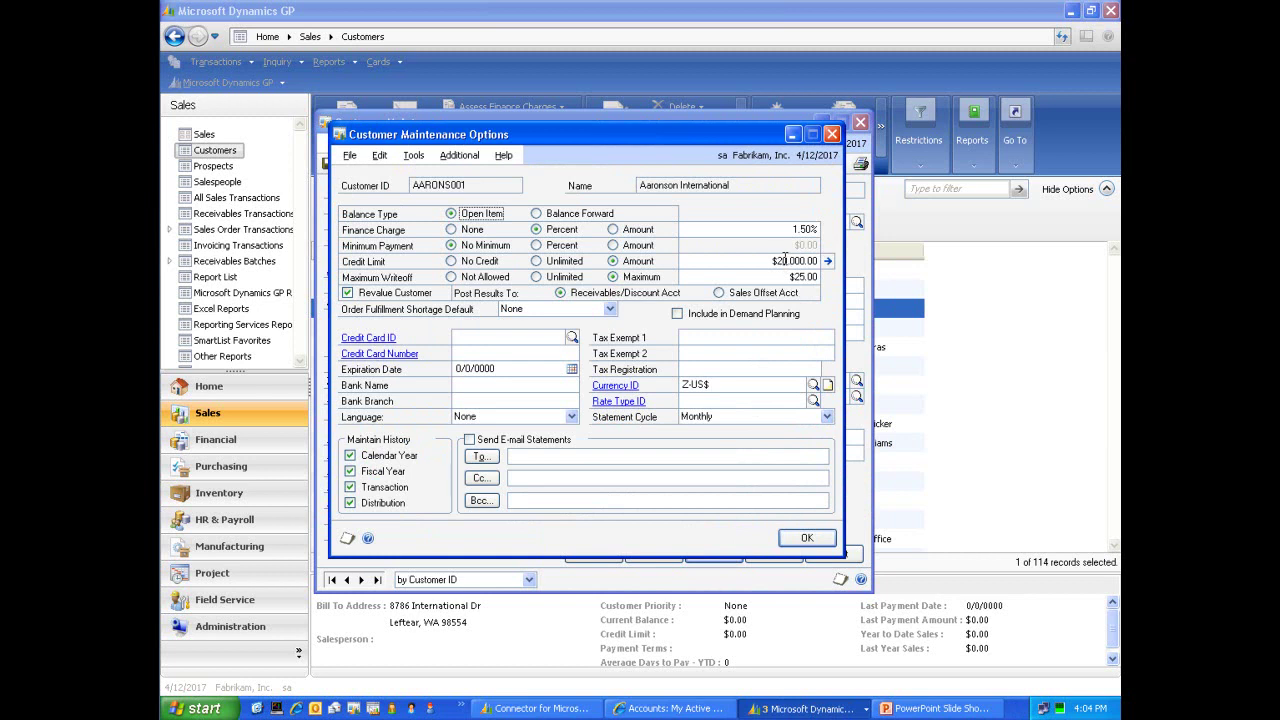
pyautogui.doubleClick(785, 259)
pyautogui.write('100.0000')
pyautogui.press('Tab')
pyautogui.click(807, 538)
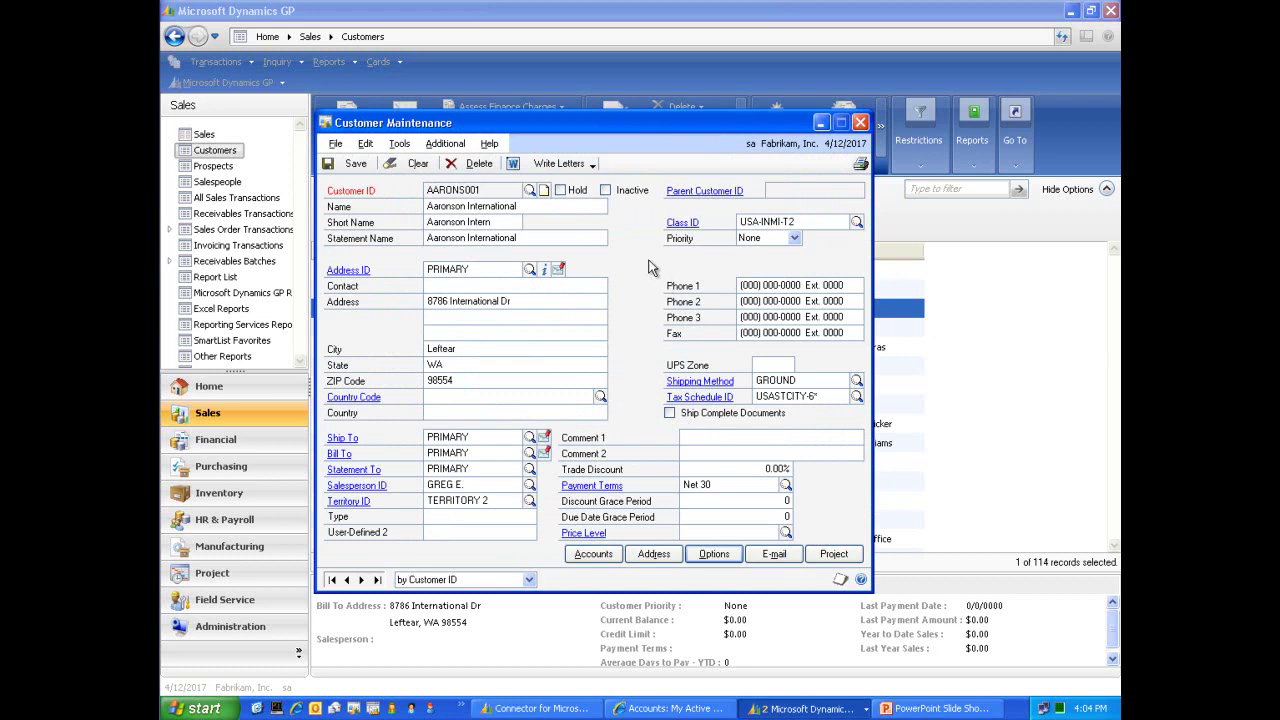
pyautogui.click(349, 166)
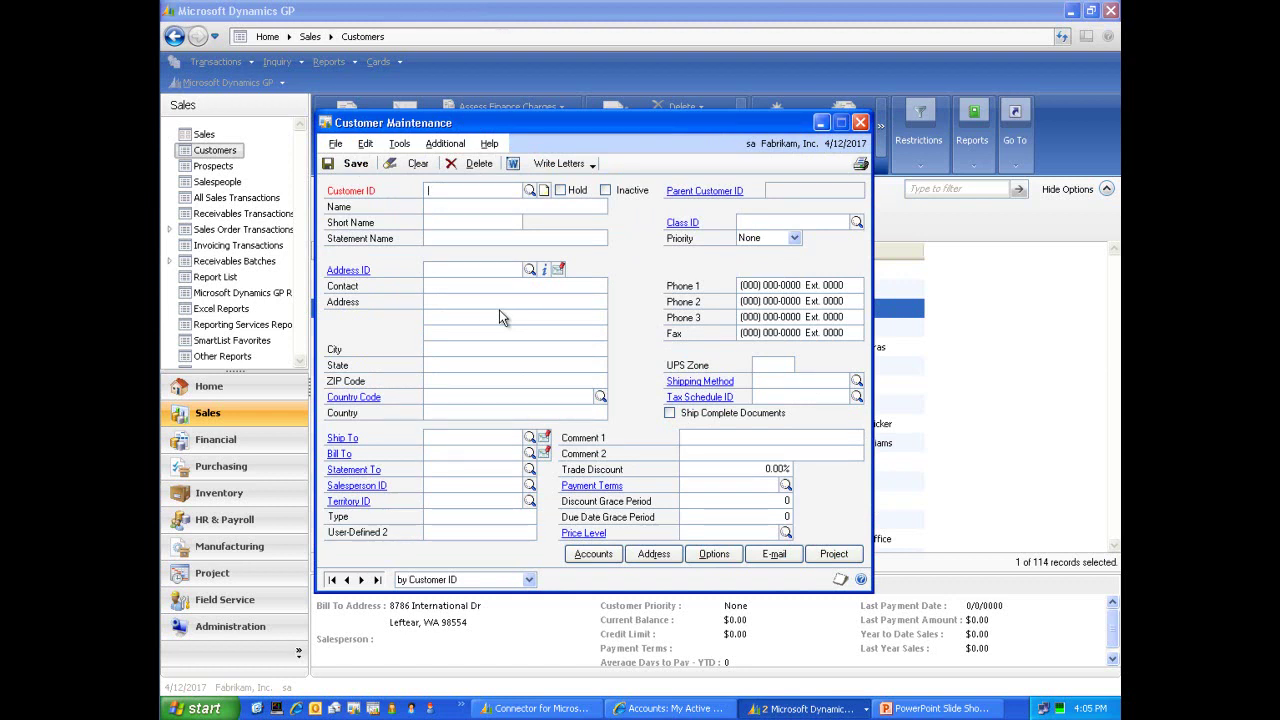
# Close Customer Maintenance and list the open sales orders from the GP Home page.
pyautogui.click(861, 123)
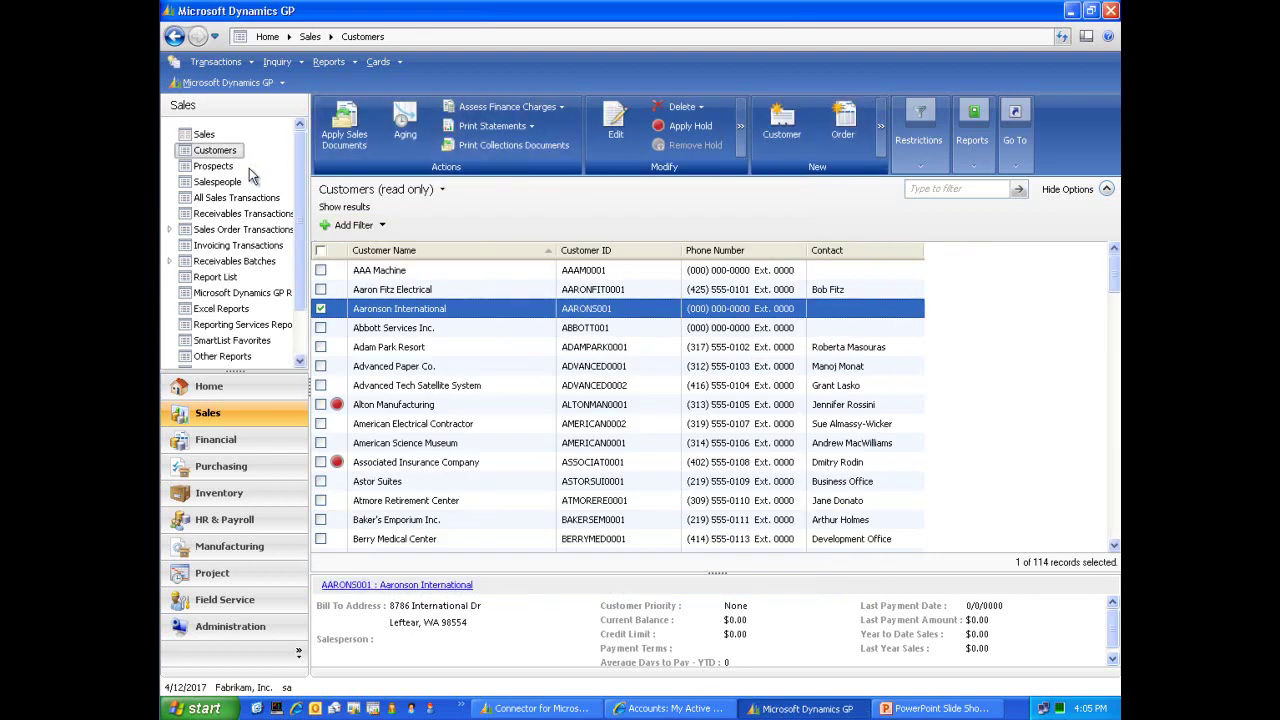
pyautogui.click(200, 386)
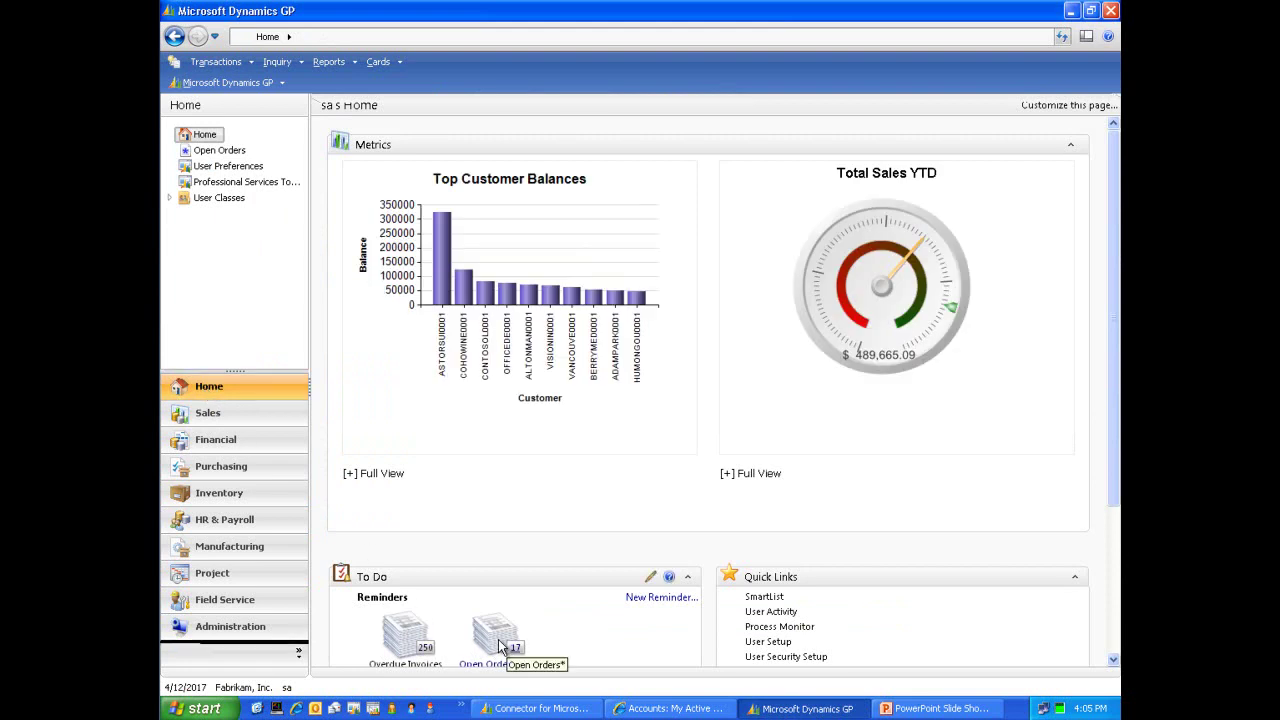
pyautogui.click(500, 640)
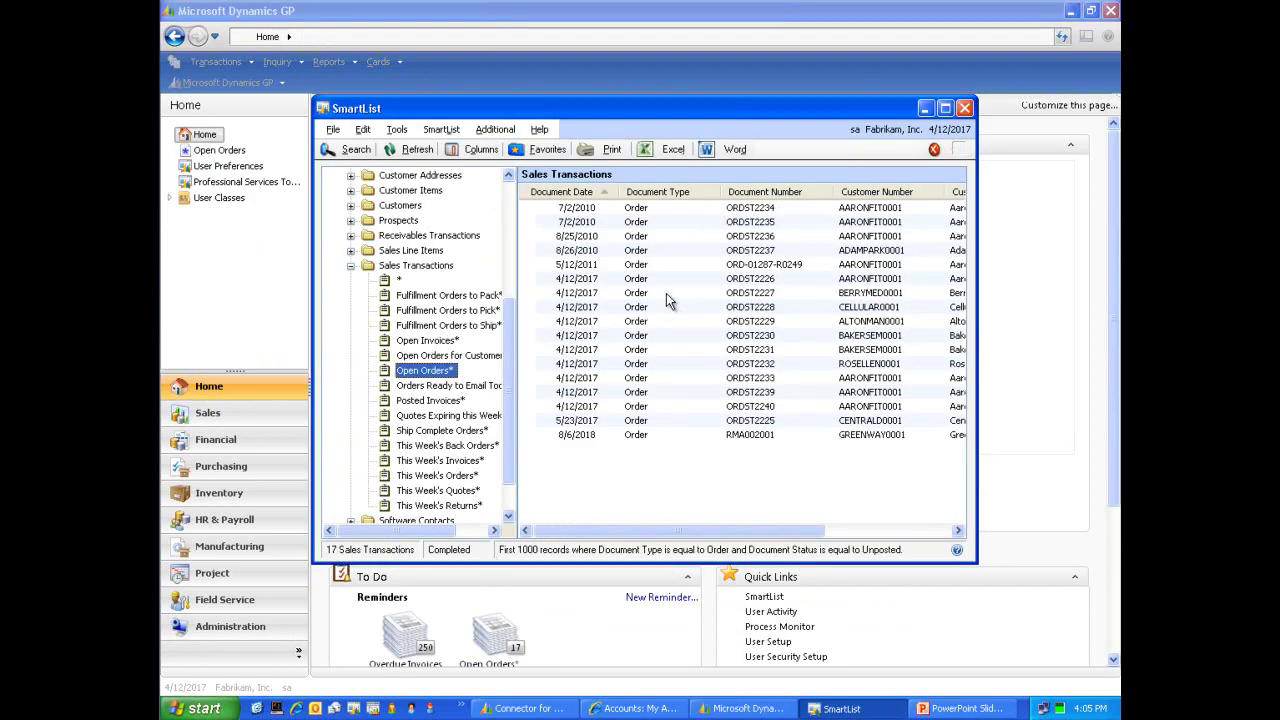
# Open order ORD-01287-R0249 from SmartList and bring up its Actions menu.
pyautogui.click(747, 269)
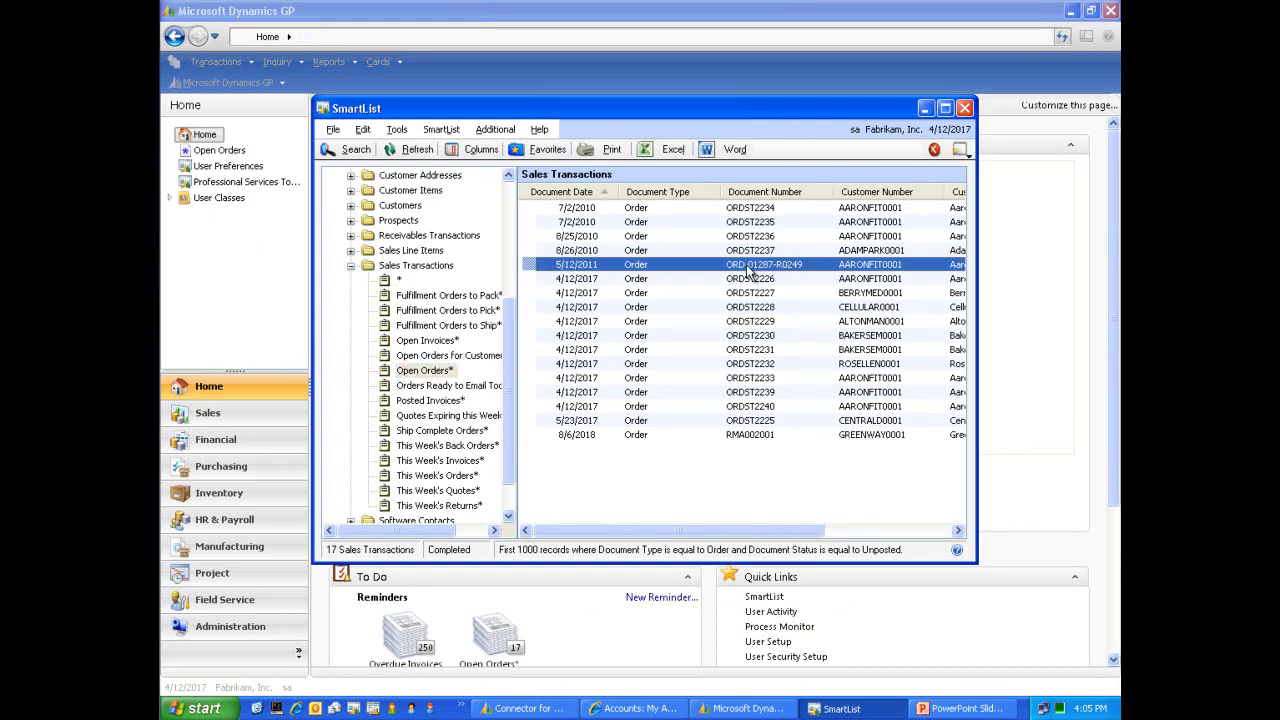
pyautogui.doubleClick(673, 264)
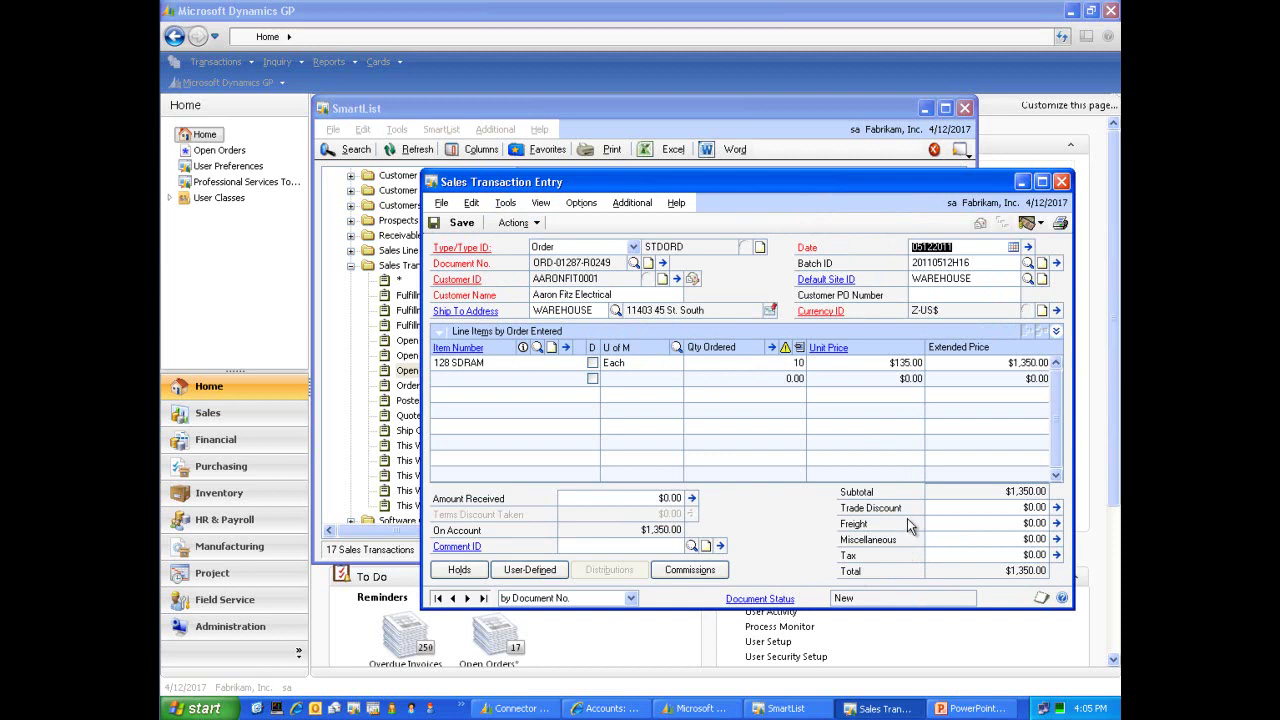
pyautogui.click(513, 223)
# Transfer the order to an invoice, including totals and deposits, after previewing quantities.
pyautogui.click(518, 248)
pyautogui.click(506, 393)
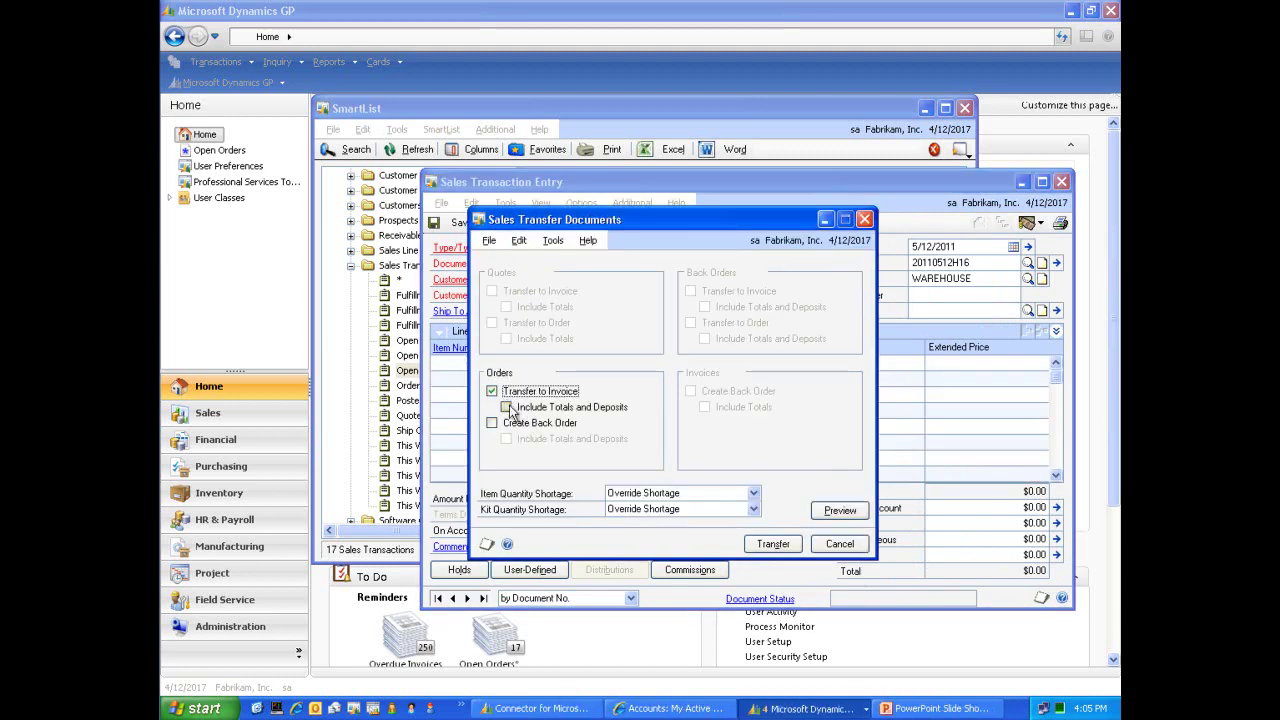
pyautogui.click(507, 407)
pyautogui.click(840, 511)
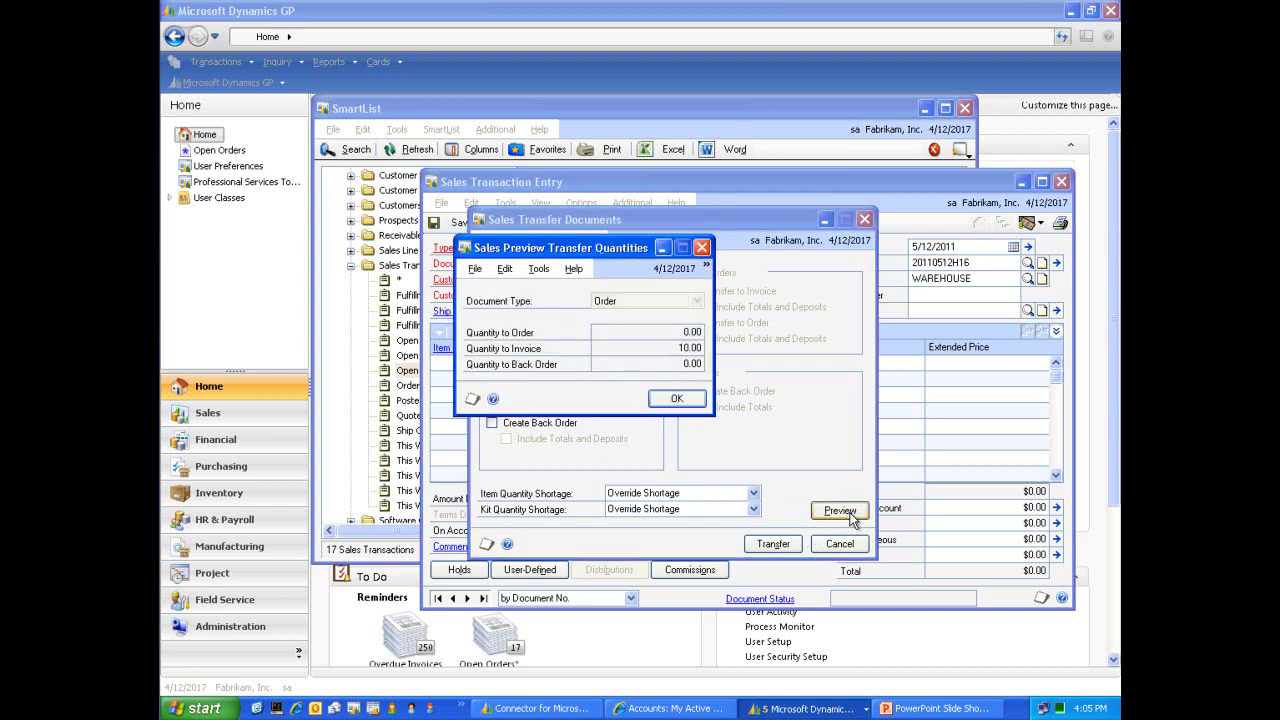
pyautogui.click(677, 399)
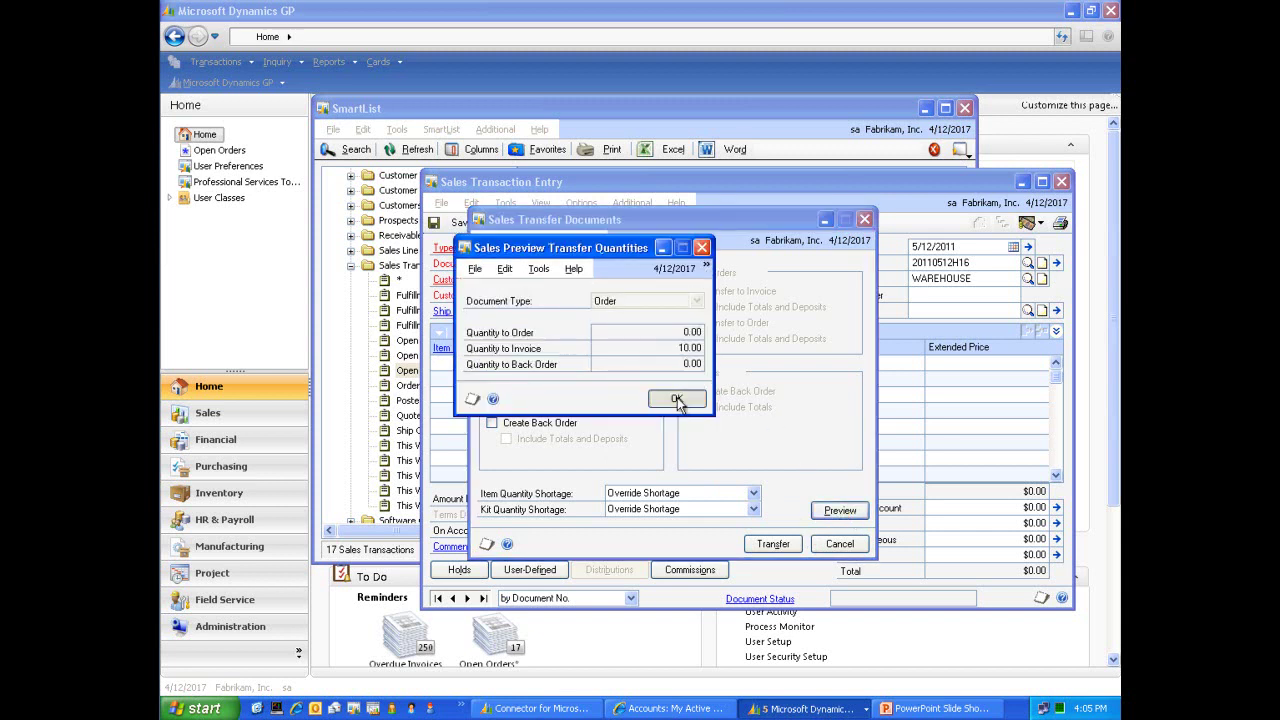
pyautogui.click(778, 543)
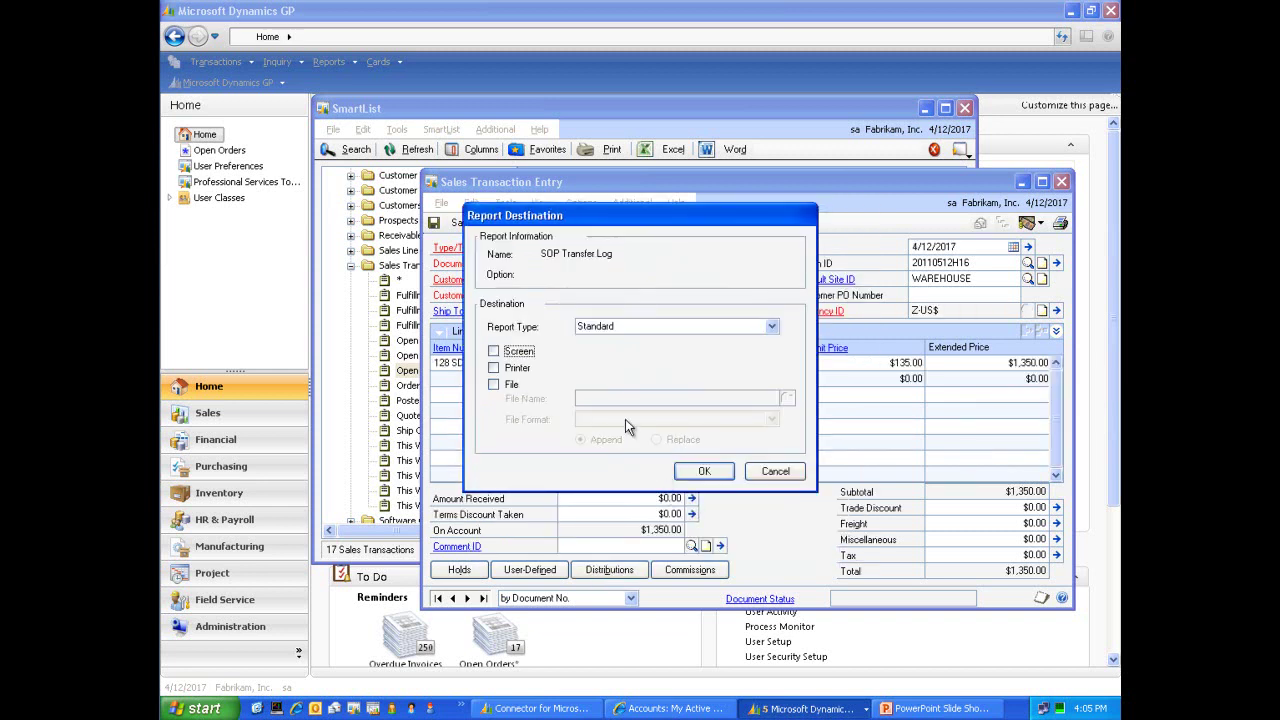
# Skip the transfer log report and close the sales transaction and SmartList windows.
pyautogui.click(768, 470)
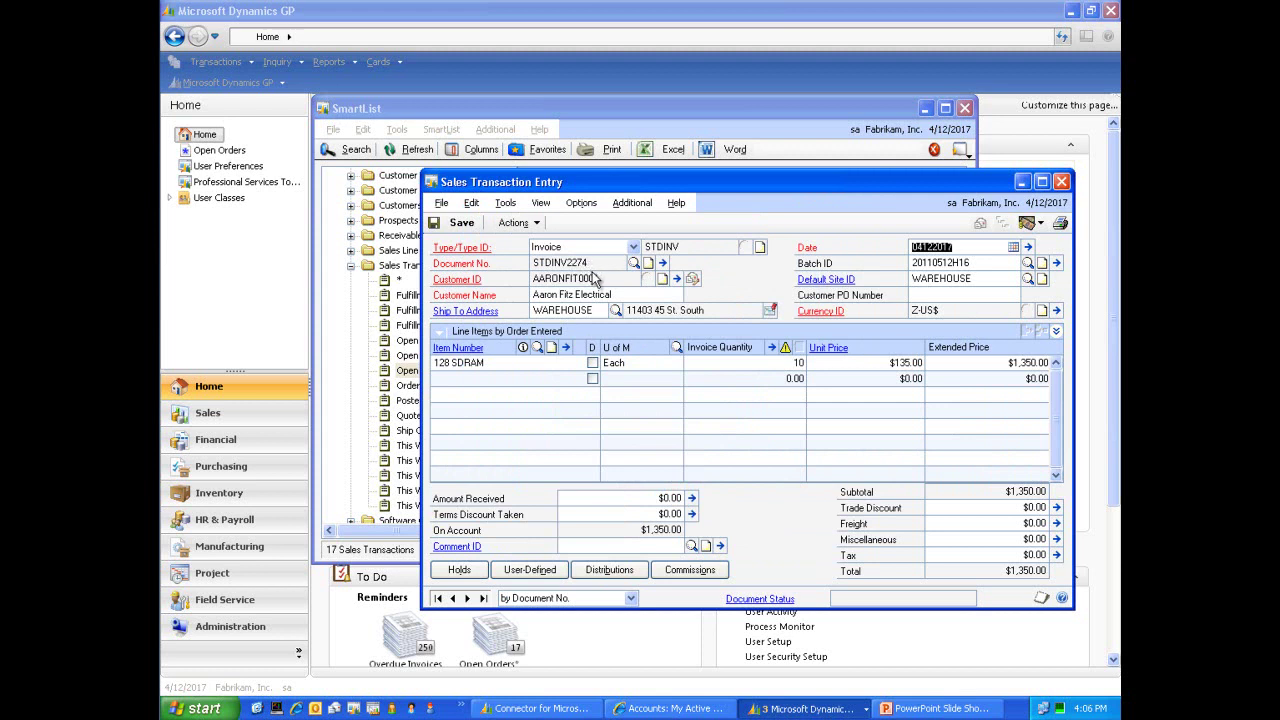
pyautogui.click(1063, 181)
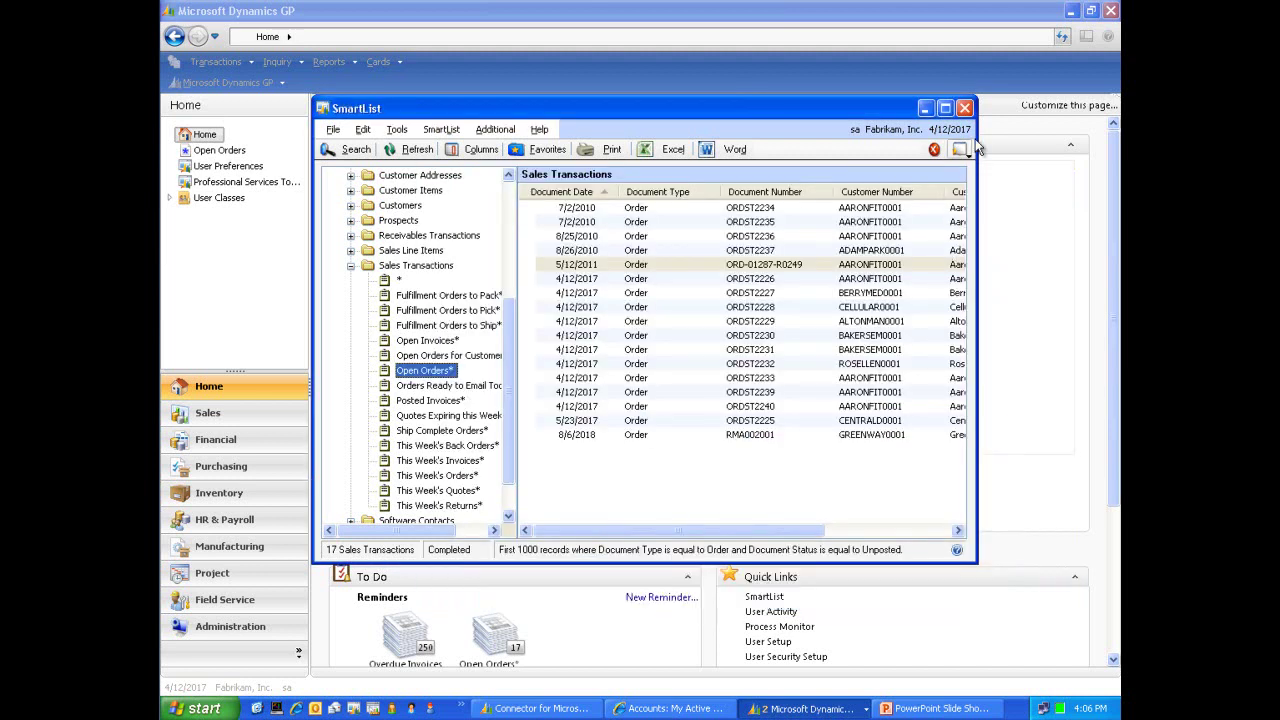
pyautogui.click(964, 108)
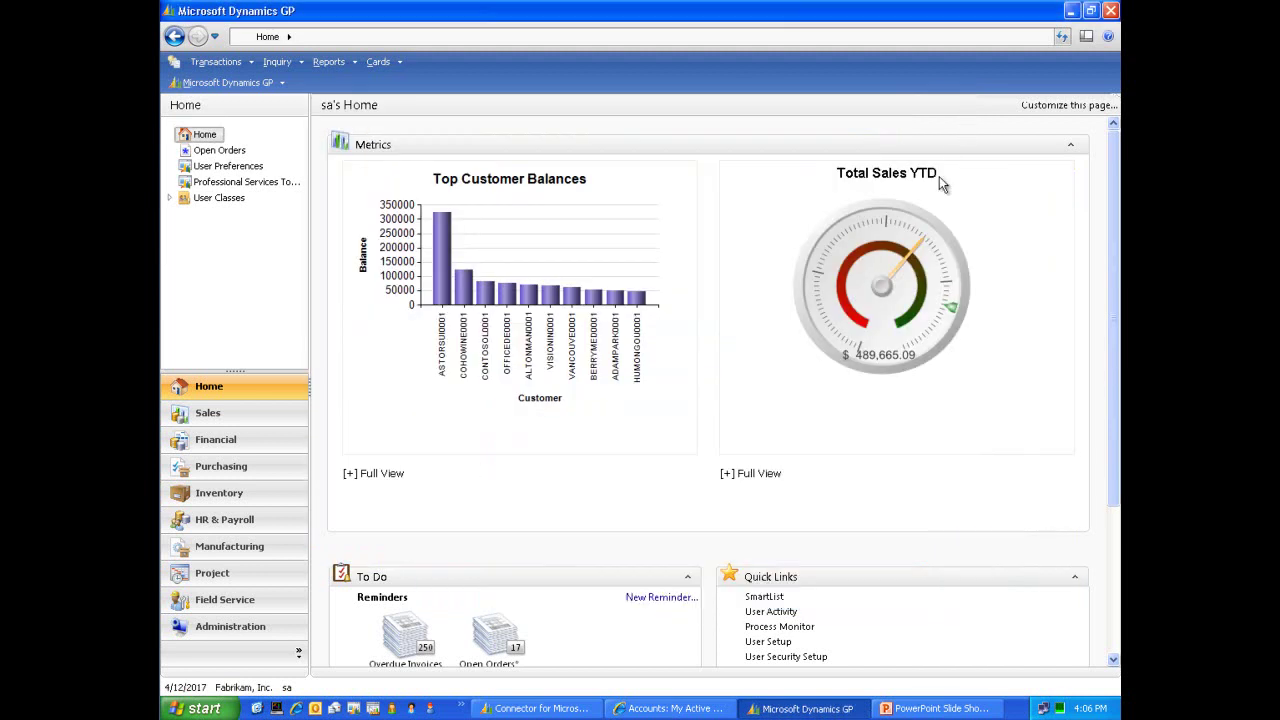
# Open the Aaronson International account, check its $10,000.00 credit limit, then close the record.
pyautogui.click(676, 709)
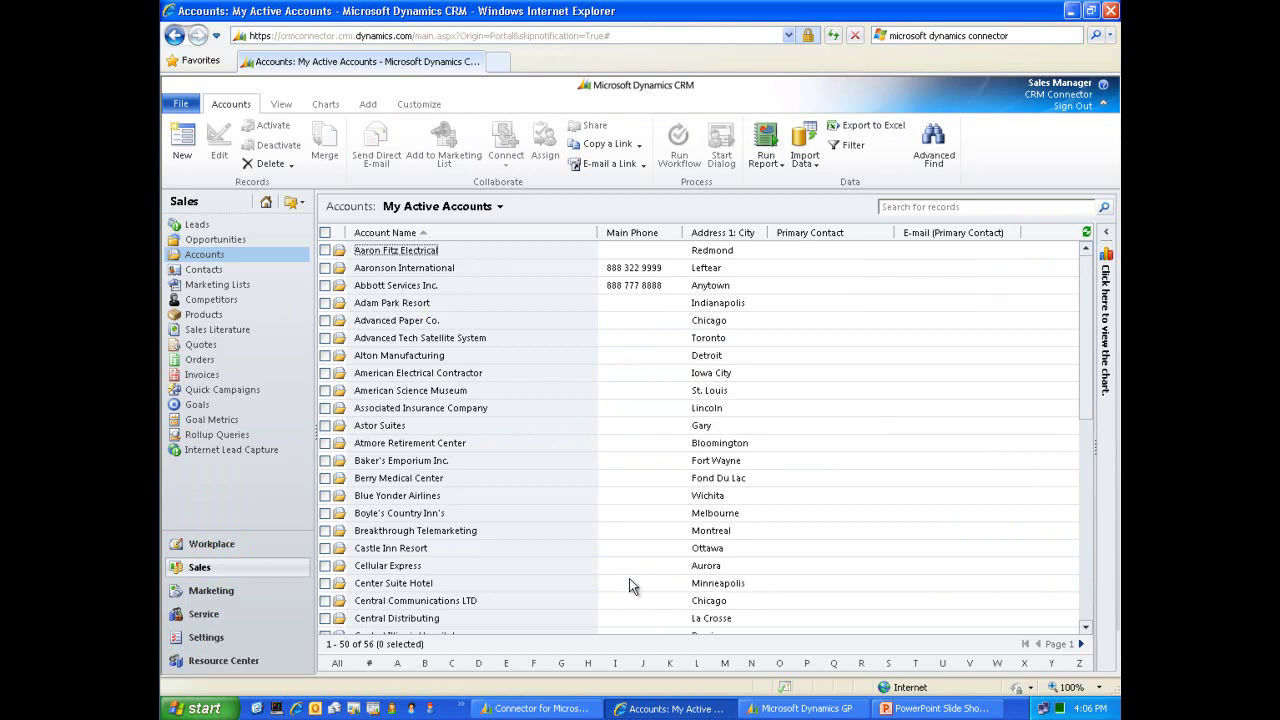
pyautogui.click(413, 273)
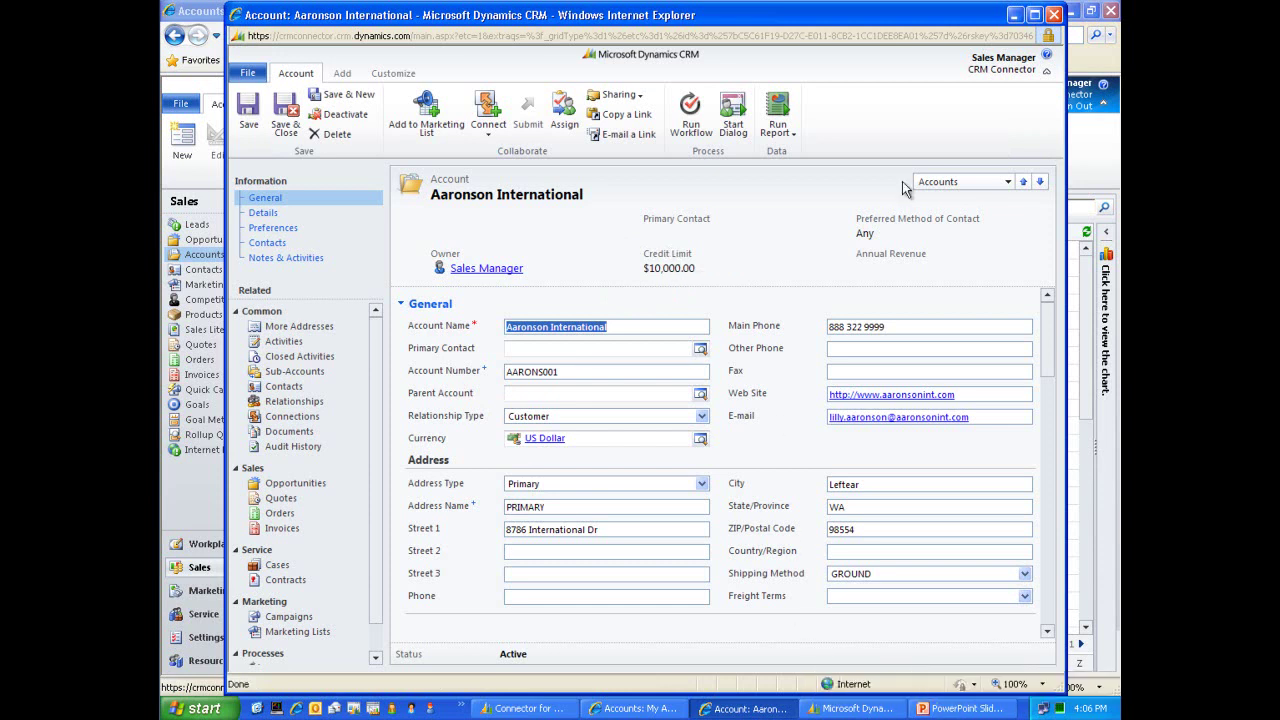
pyautogui.click(1053, 15)
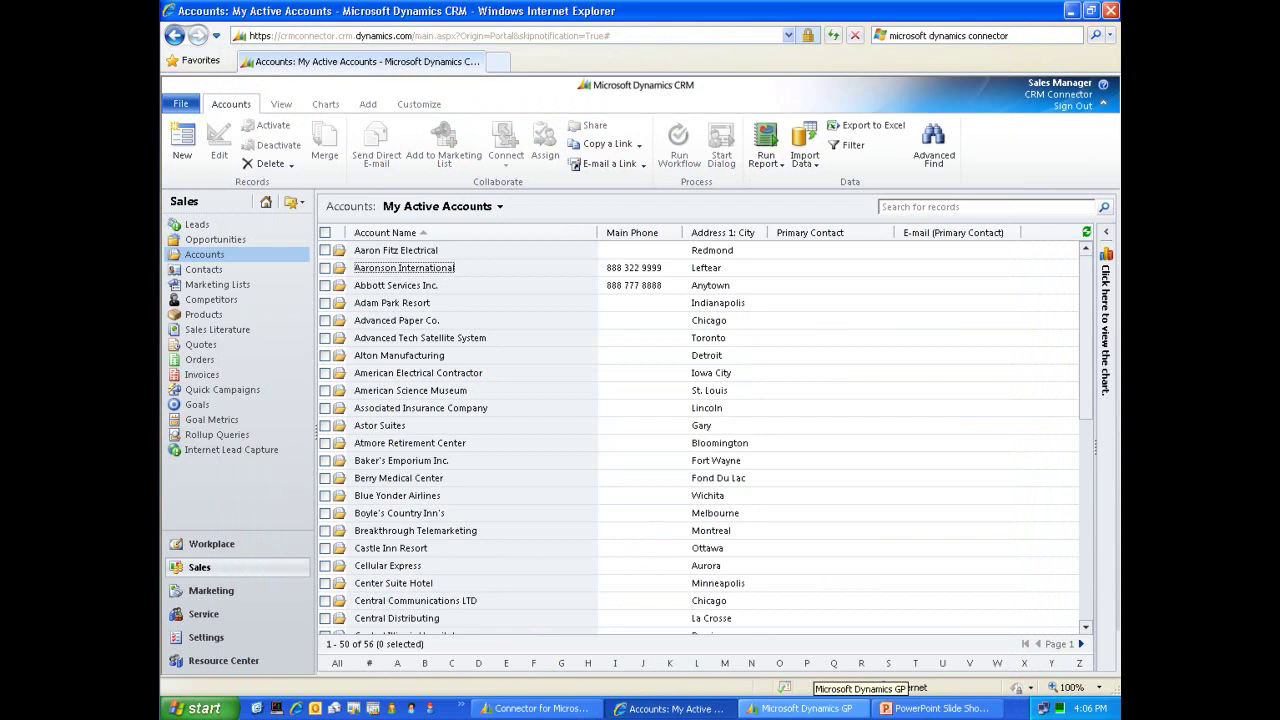
# Bring up Connector's Home page listing the 14 Fabrikam, Inc. maps.
pyautogui.click(540, 708)
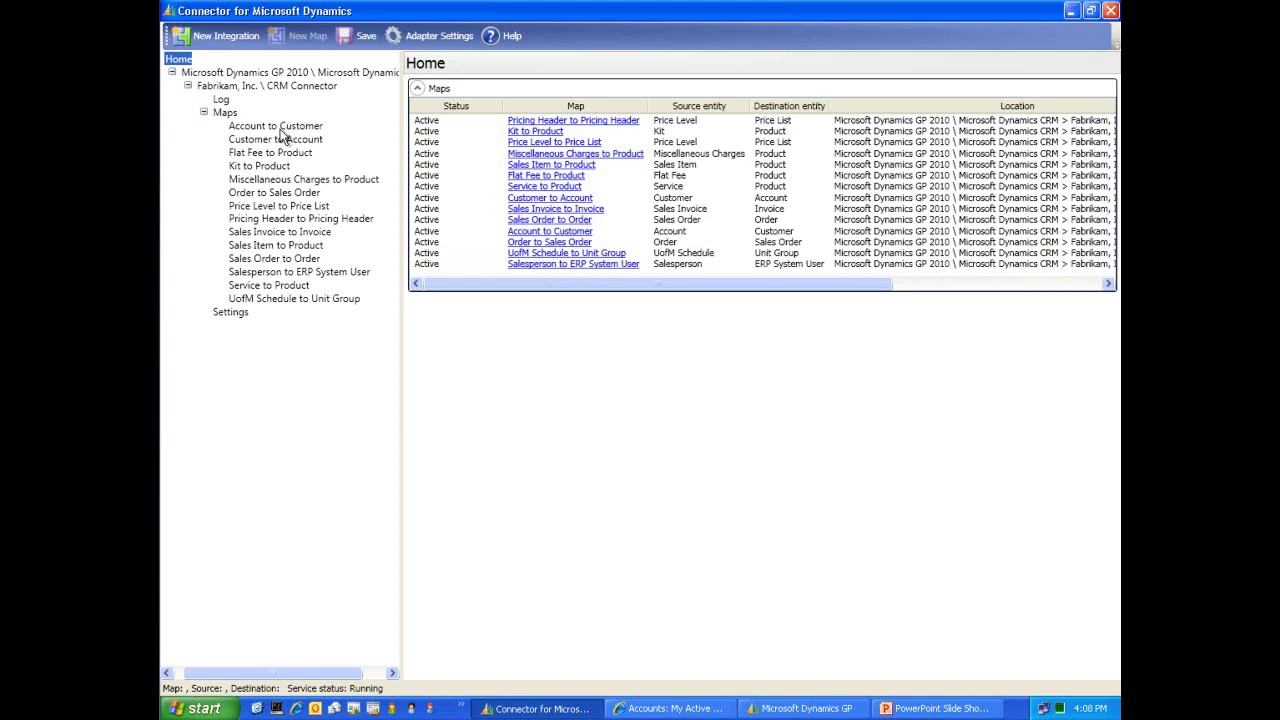
# Open the Sales Invoice to Invoice map's field mappings.
pyautogui.click(287, 236)
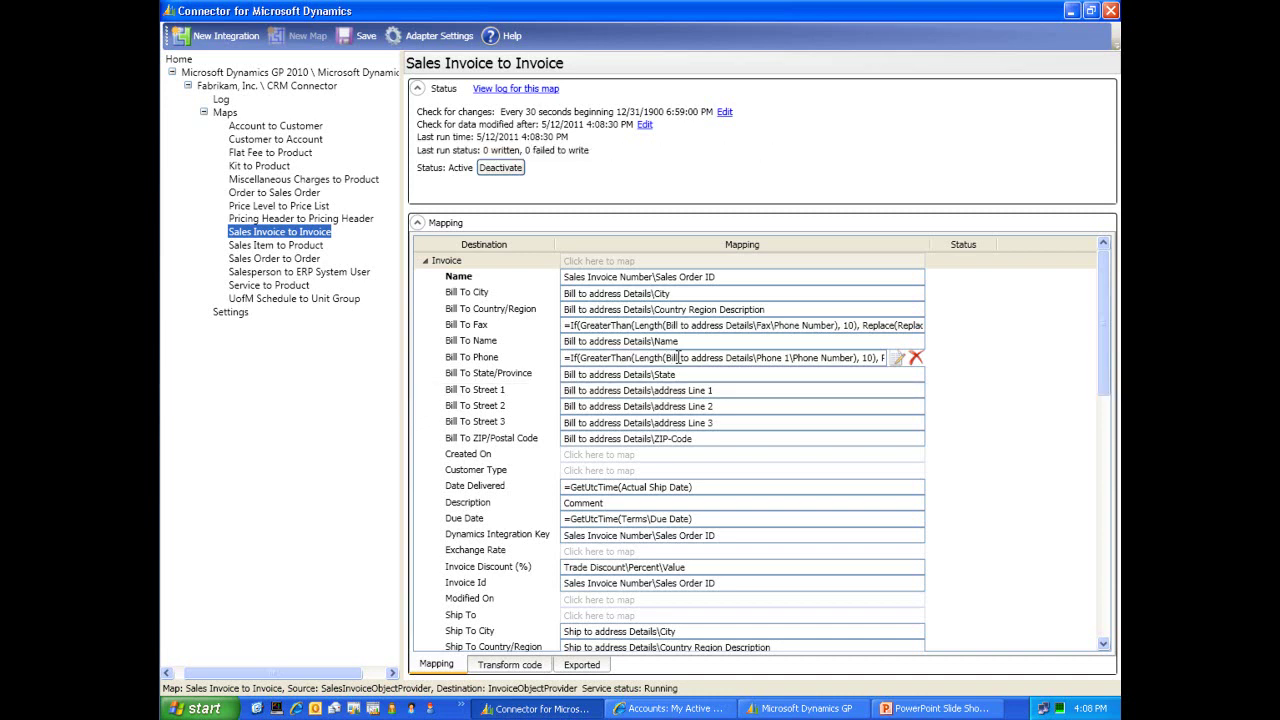
# Review Created On's source-field and function mapping options, cancelling both to leave it unmapped.
pyautogui.click(617, 453)
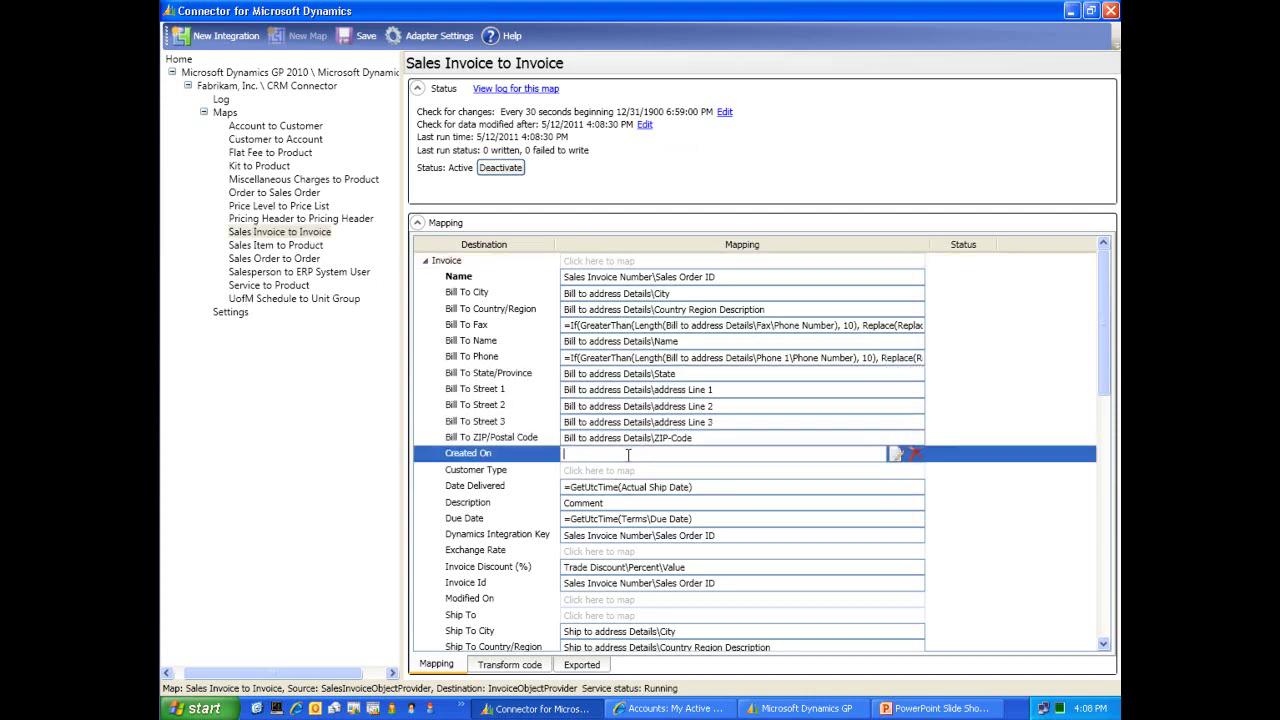
pyautogui.click(897, 455)
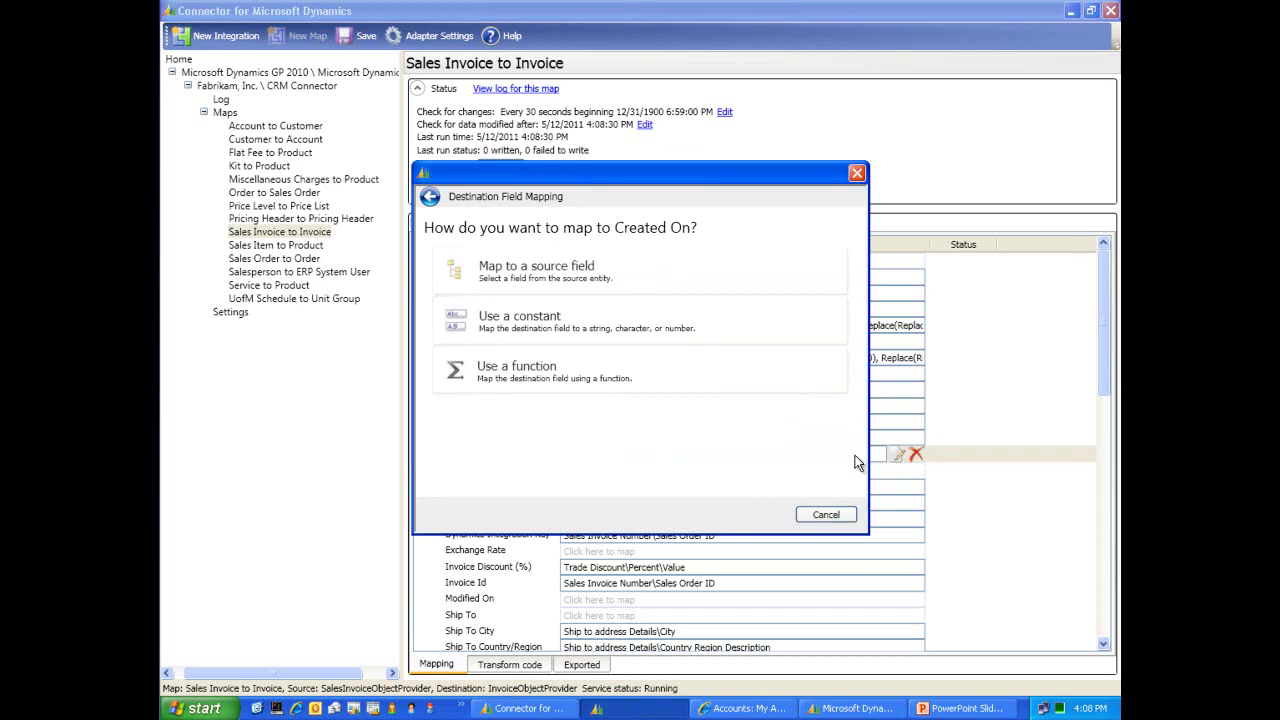
pyautogui.click(548, 270)
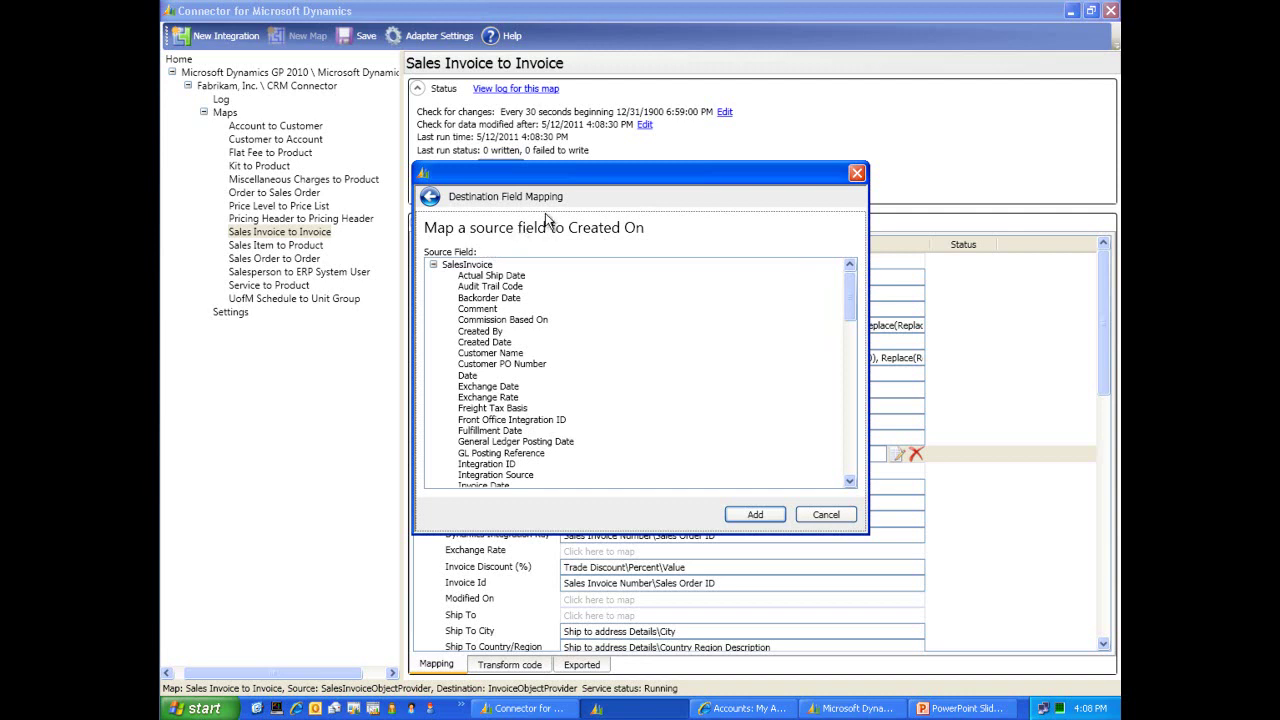
pyautogui.click(826, 515)
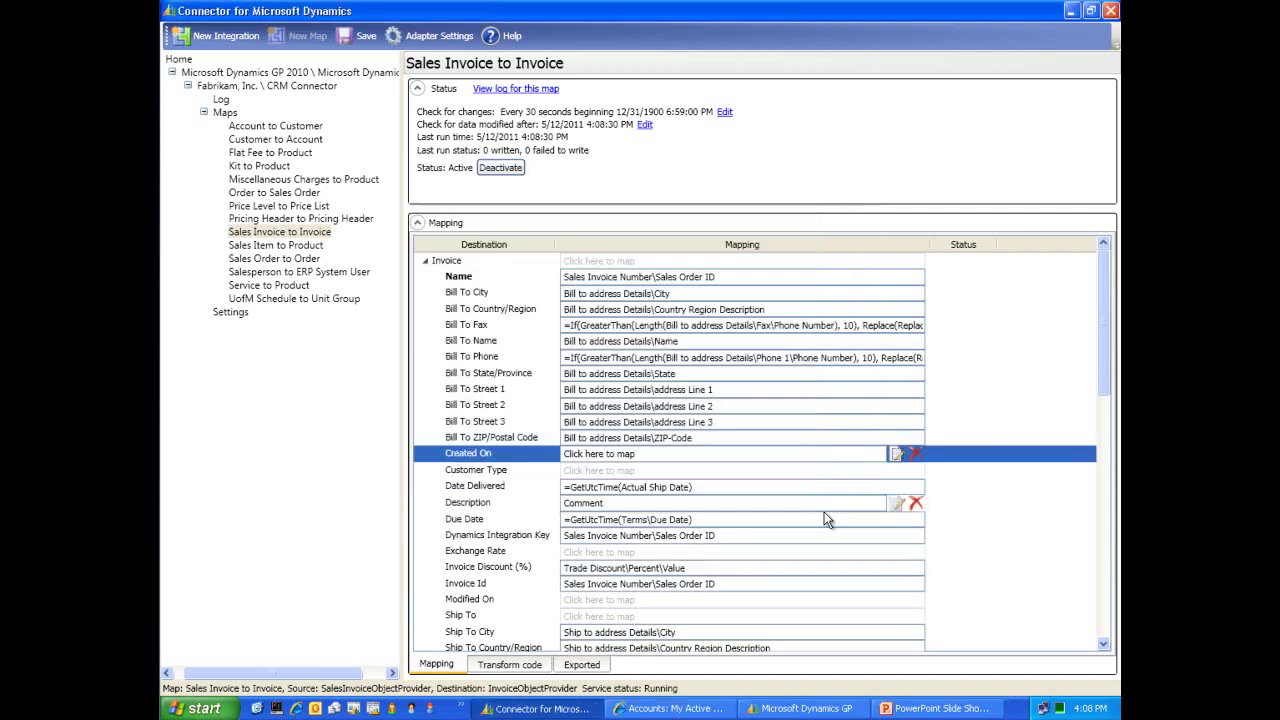
pyautogui.click(893, 452)
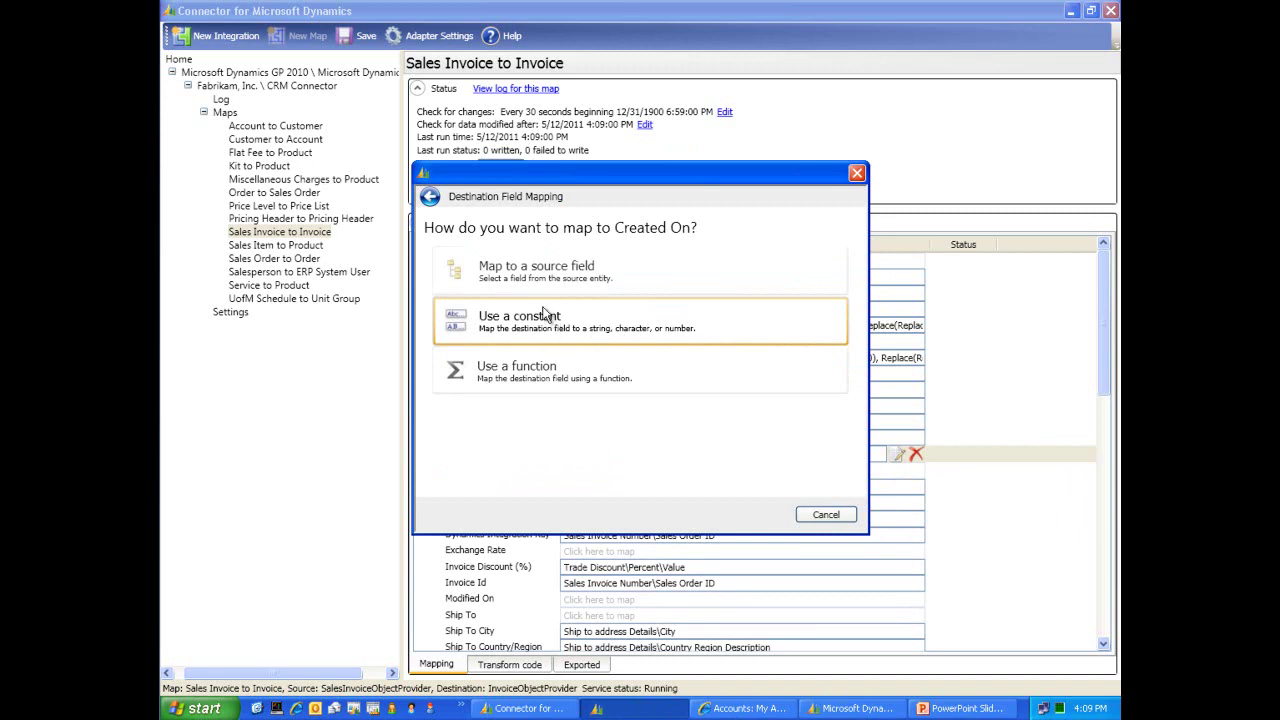
pyautogui.click(531, 380)
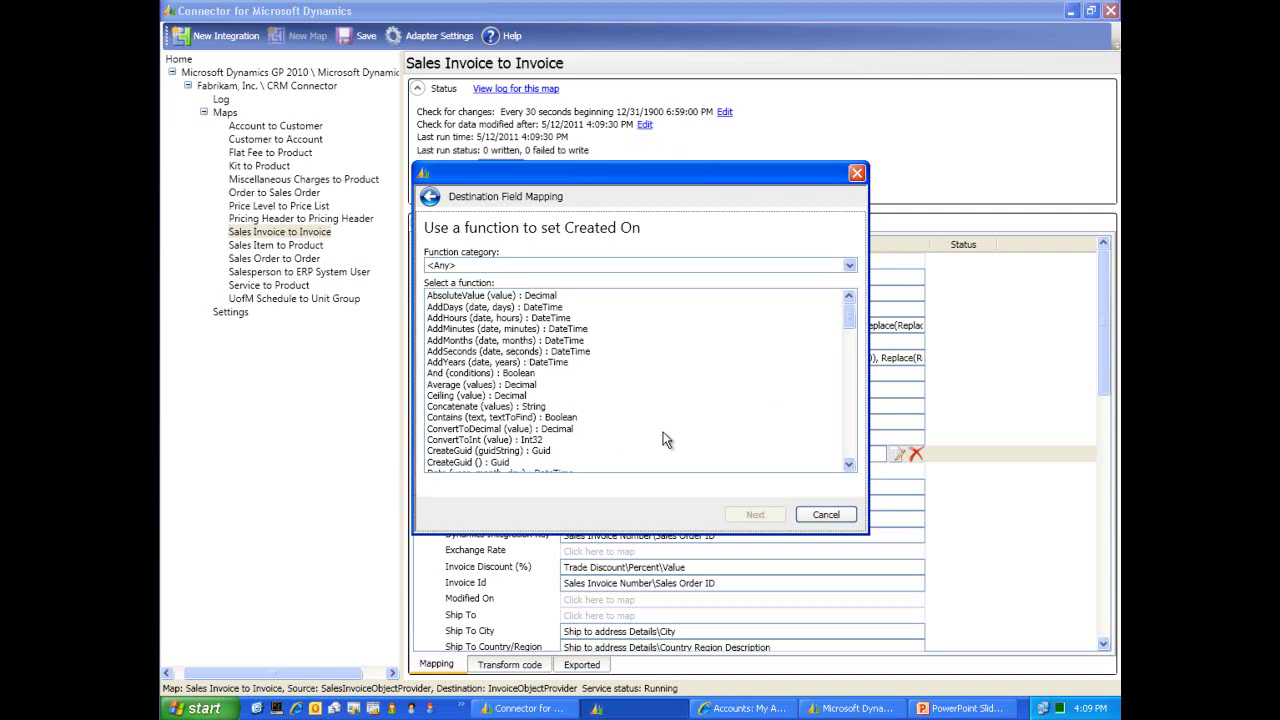
pyautogui.click(826, 515)
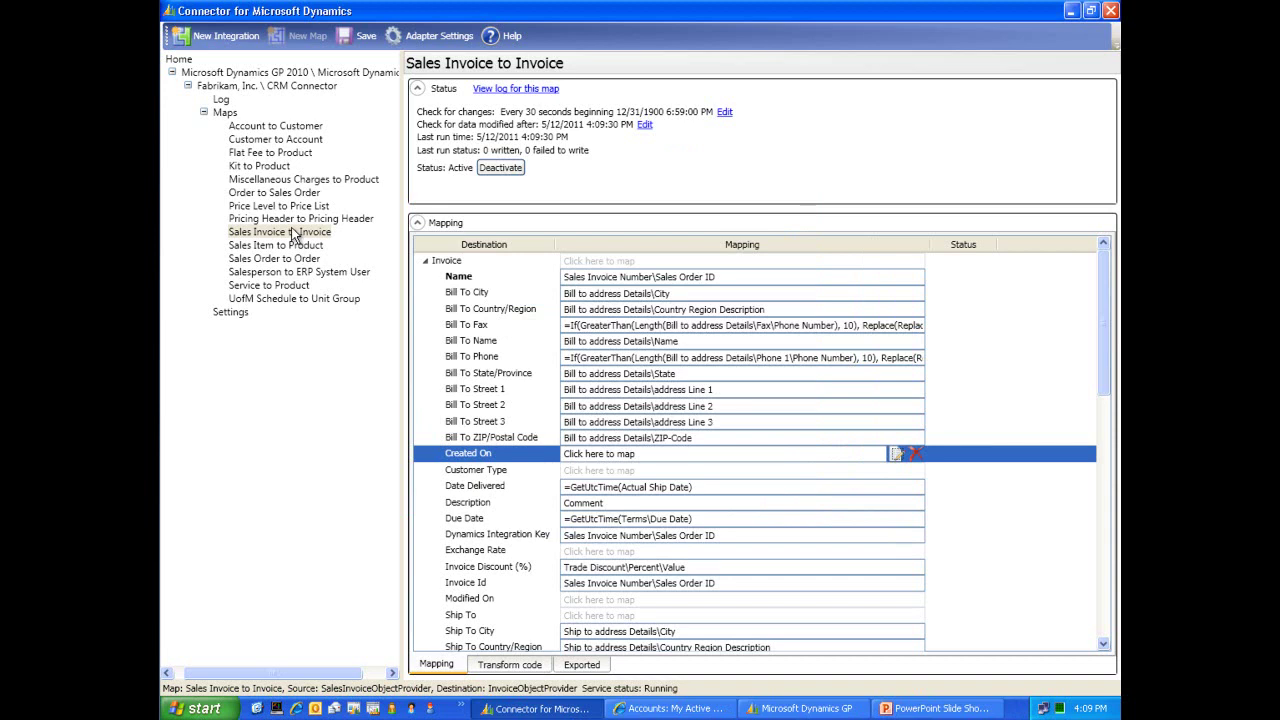
# Refresh the Account to Customer log and inspect the 4:00 PM run's details.
pyautogui.click(494, 90)
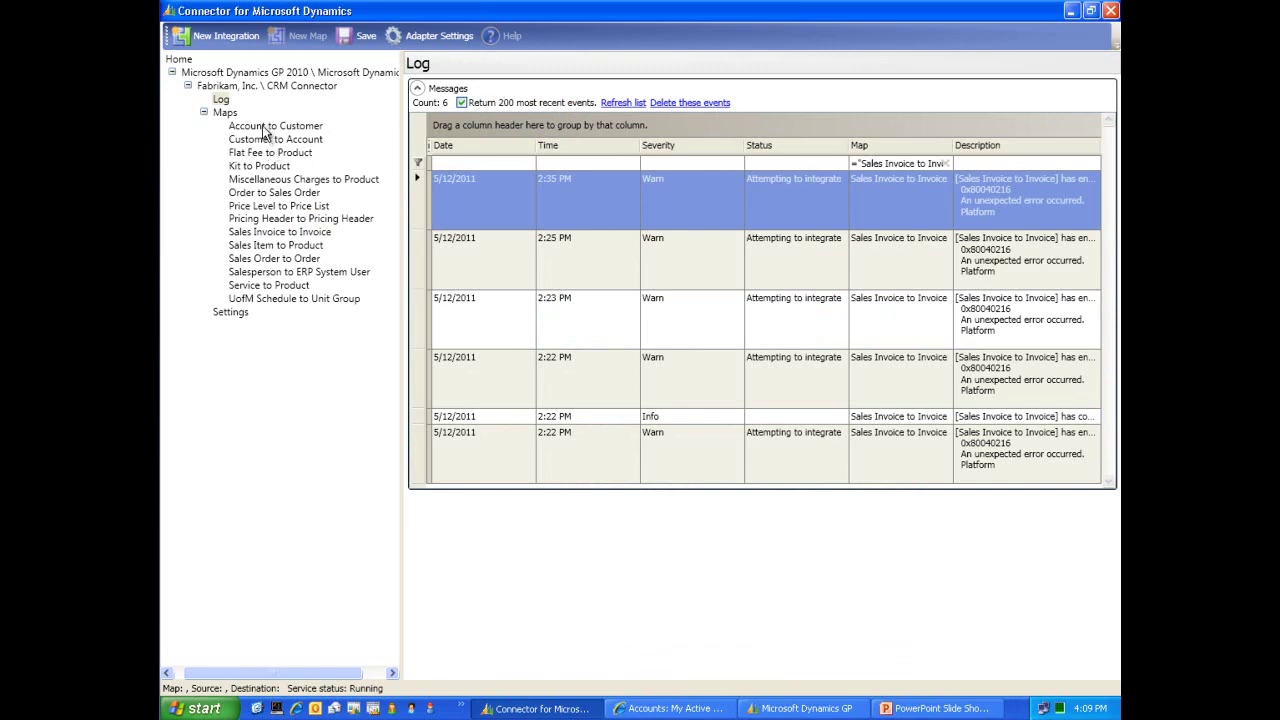
pyautogui.click(263, 127)
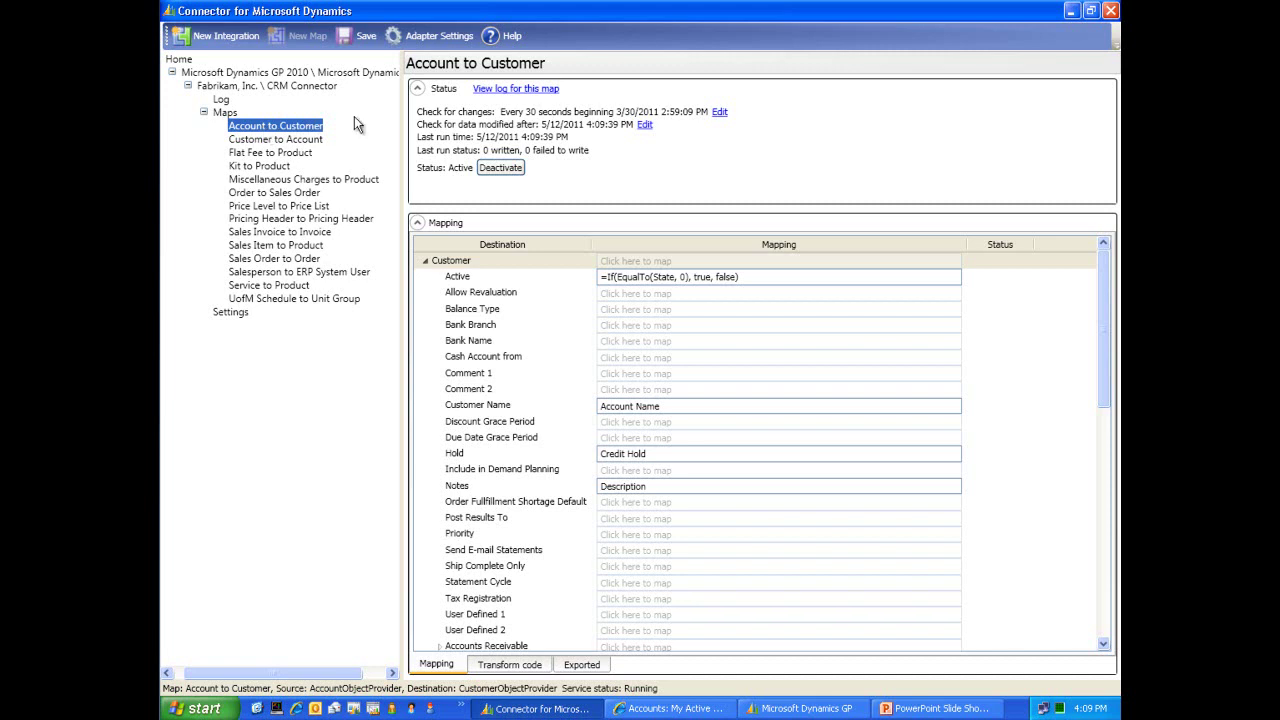
pyautogui.click(507, 91)
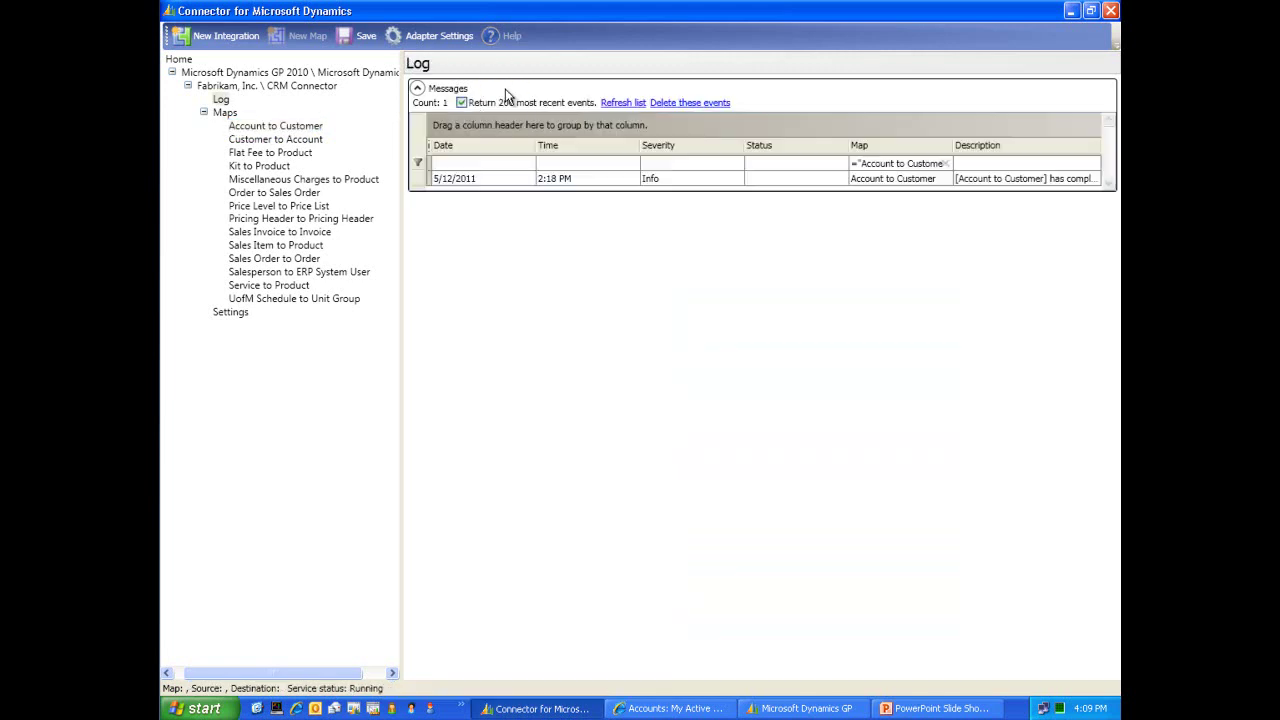
pyautogui.click(616, 104)
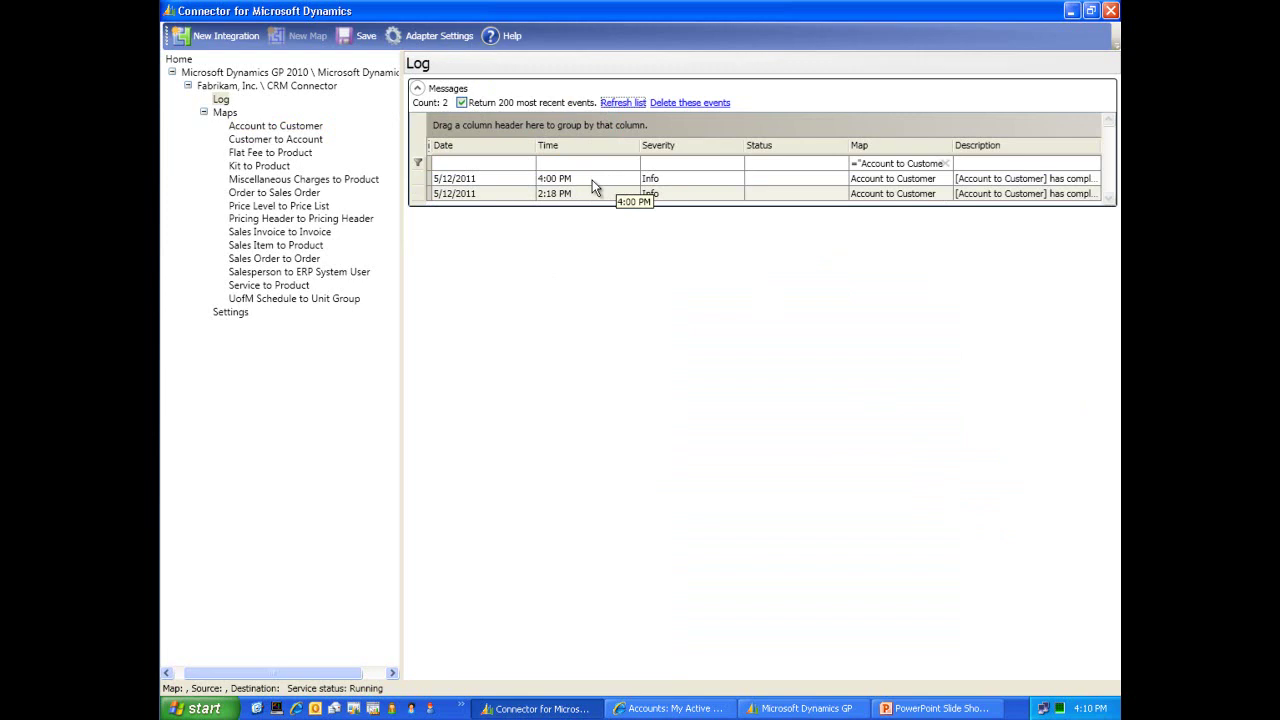
pyautogui.doubleClick(593, 187)
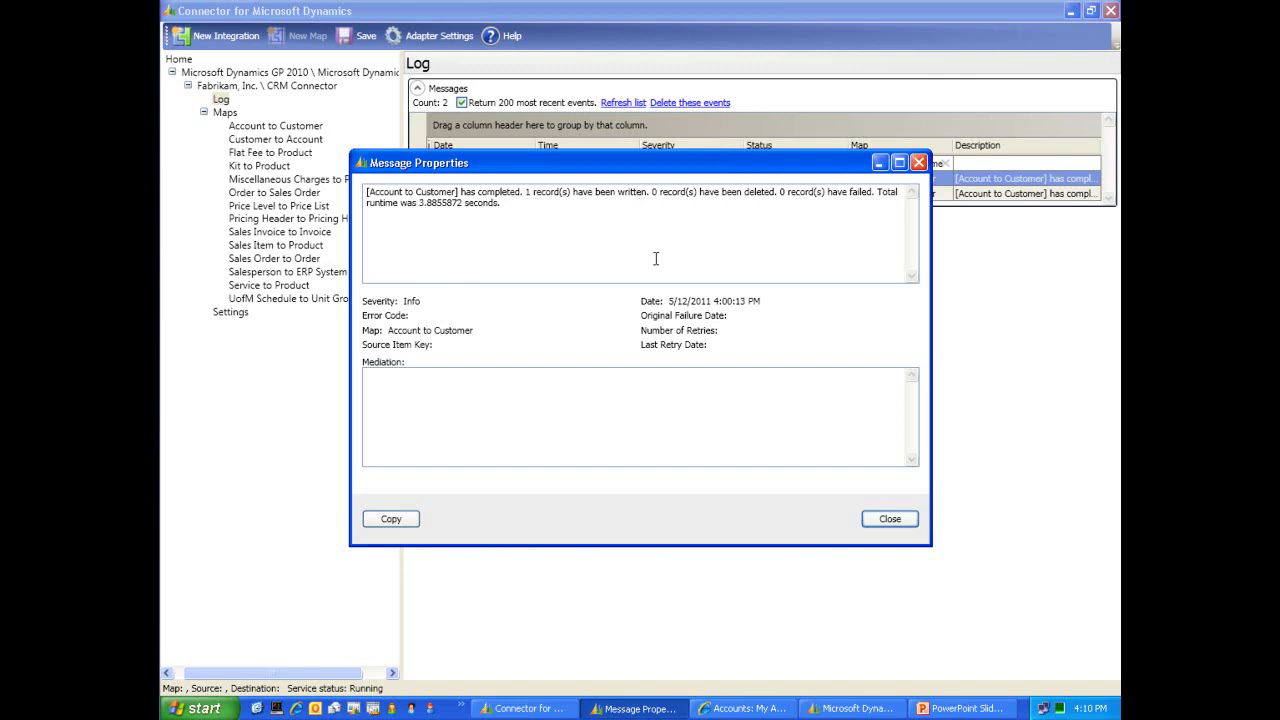
pyautogui.click(919, 163)
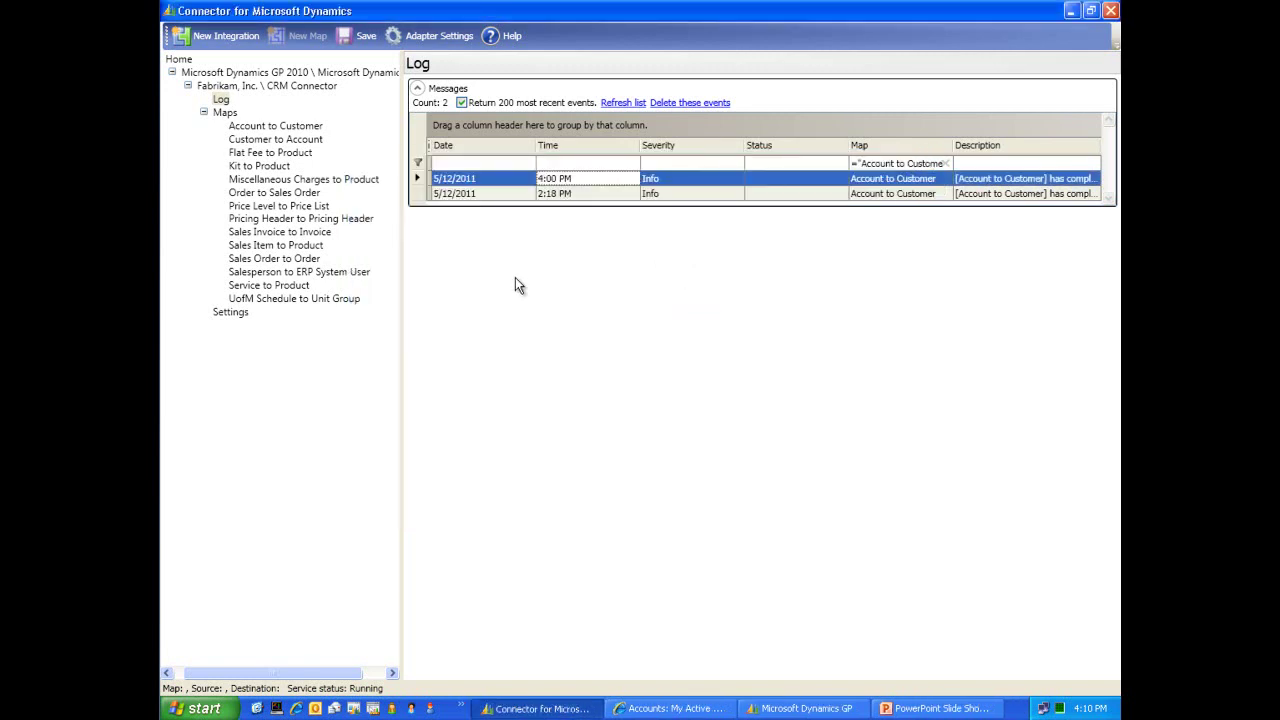
# Open the Customer to Account run schedule, keeping recurrence at every 30 seconds.
pyautogui.click(264, 141)
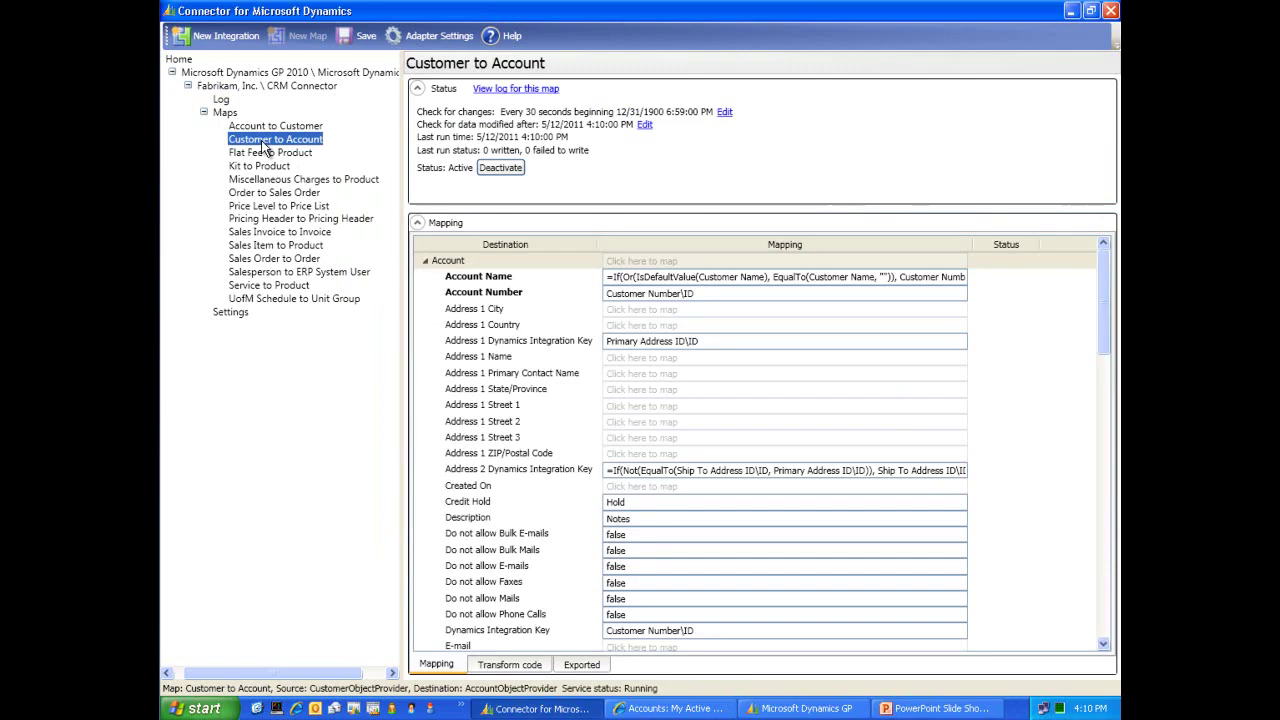
pyautogui.click(724, 114)
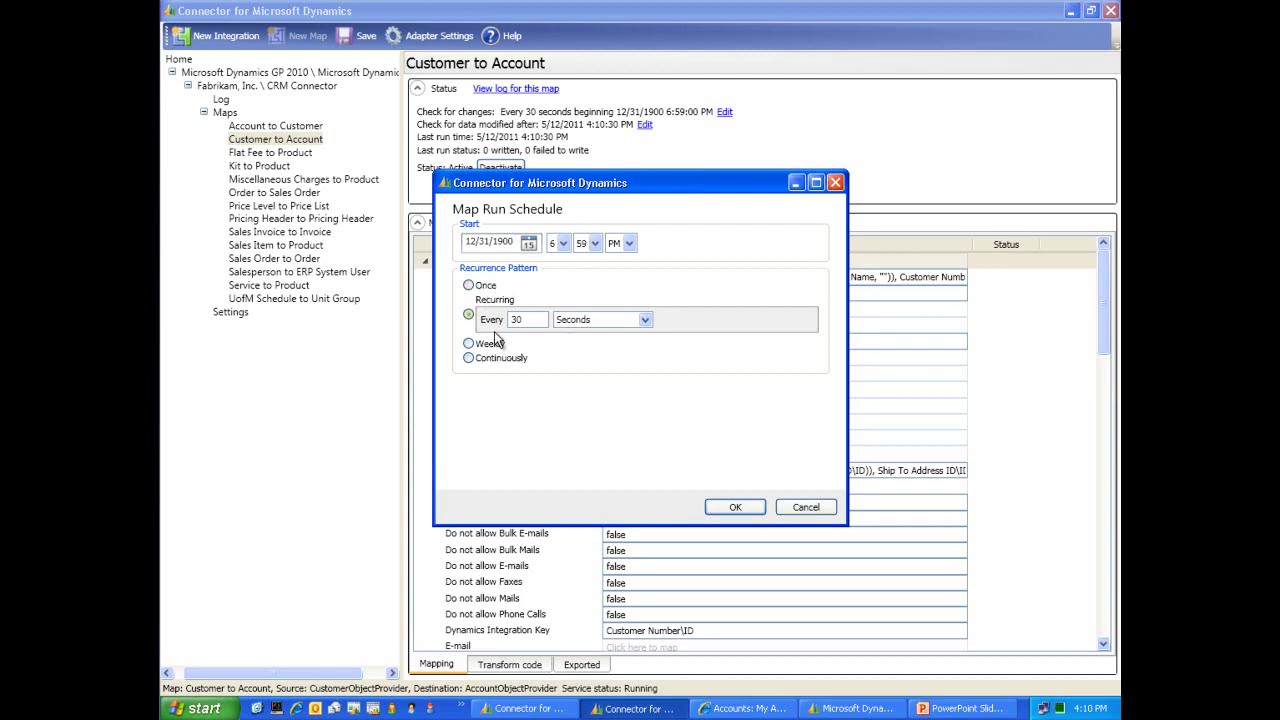
pyautogui.click(645, 320)
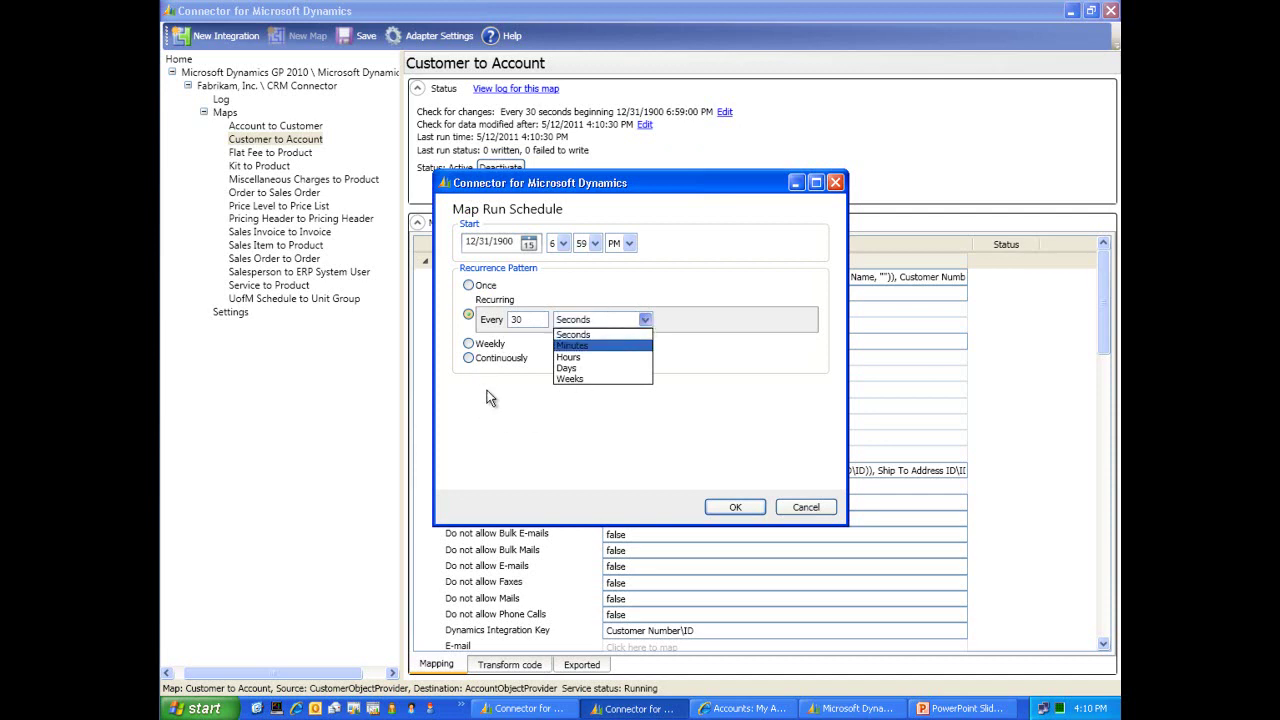
pyautogui.click(572, 335)
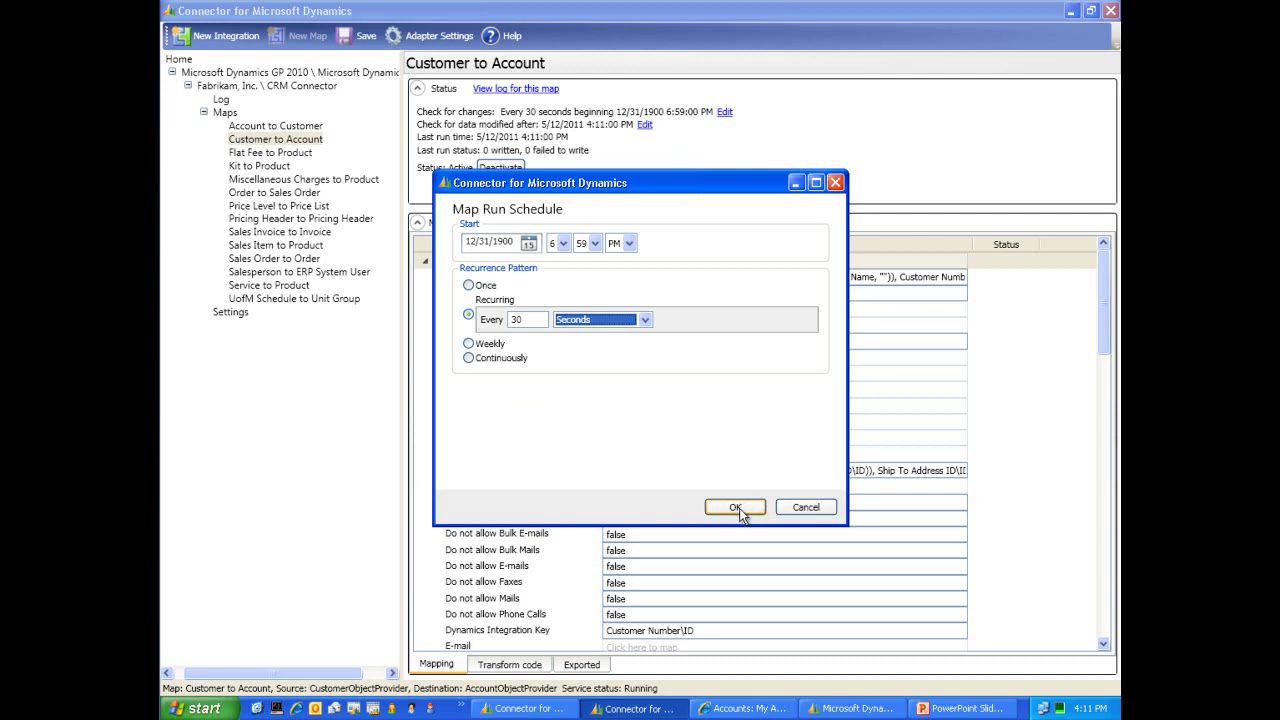
# Cancel the Map Run Schedule dialog without changes.
pyautogui.click(806, 508)
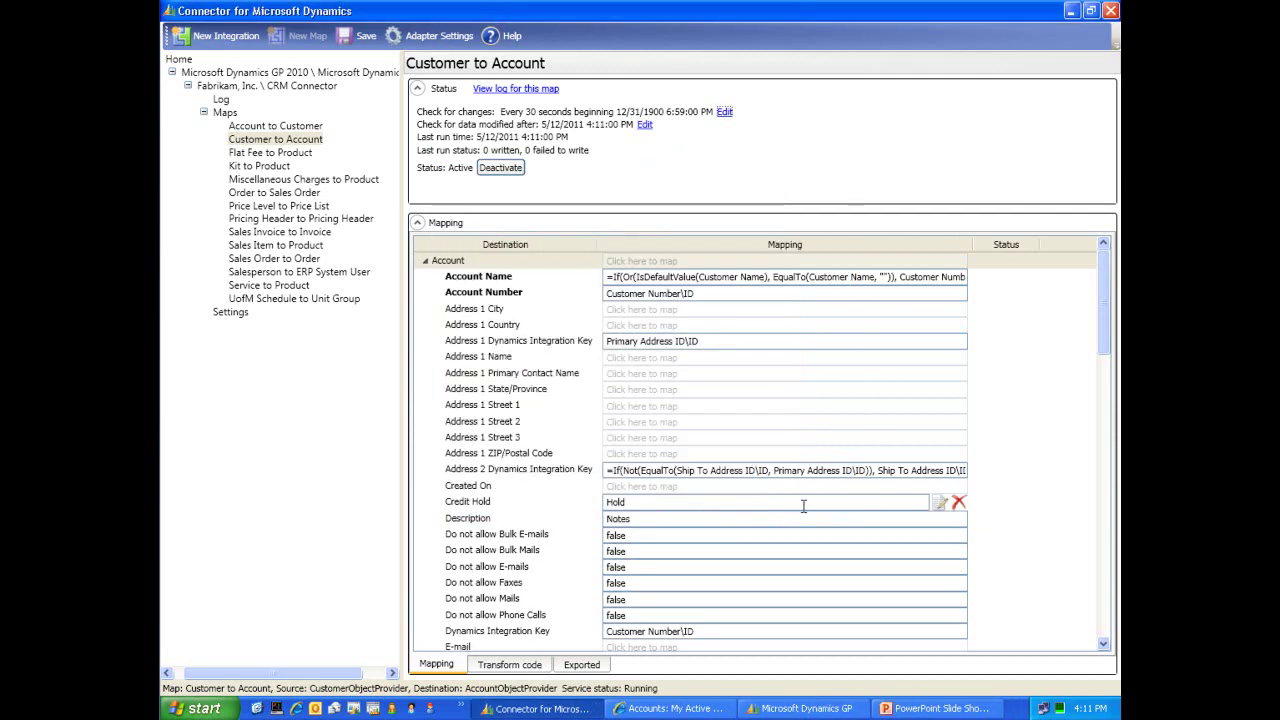